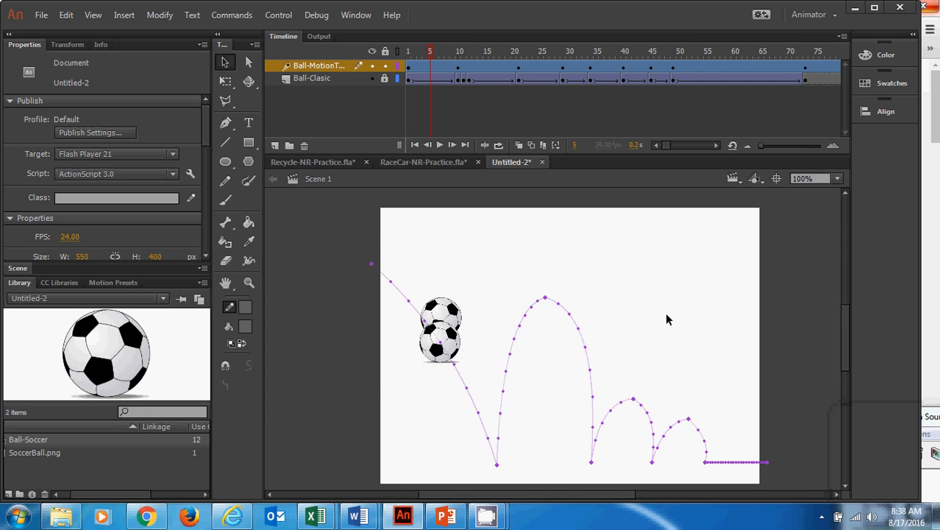
- Test the finished bouncing-ball movie in the preview player and close the preview
key("ctrl+Return")
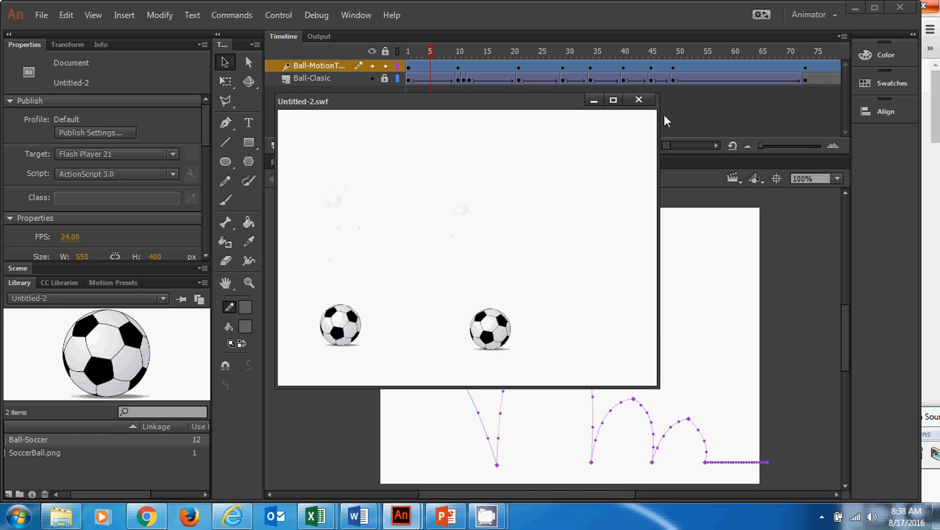
left_click(639, 100)
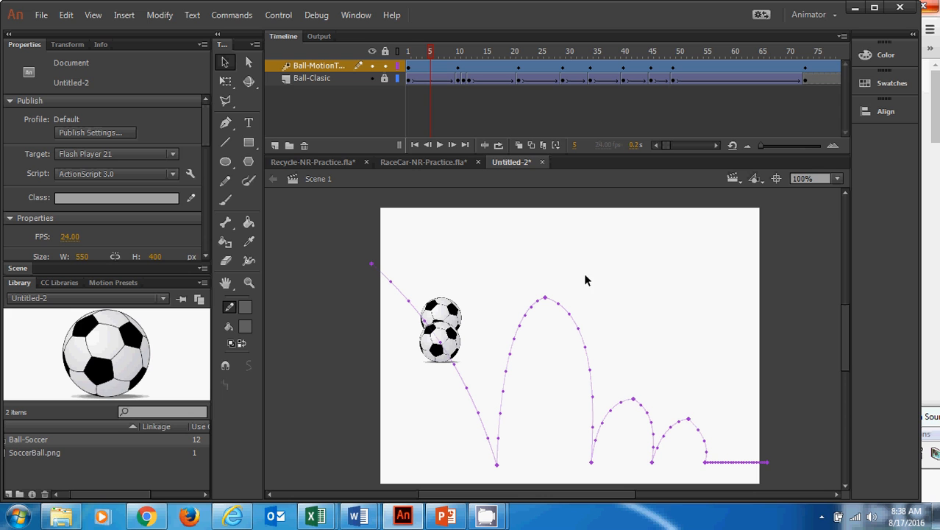
- Create a new ActionScript 3.0 document at 550 × 400 px and 24 fps
left_click(41, 15)
left_click(62, 32)
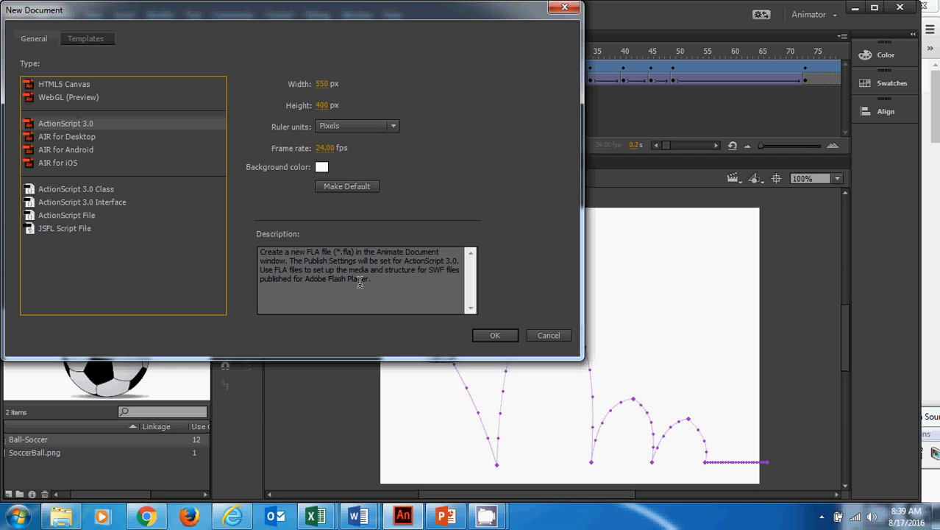
left_click(494, 335)
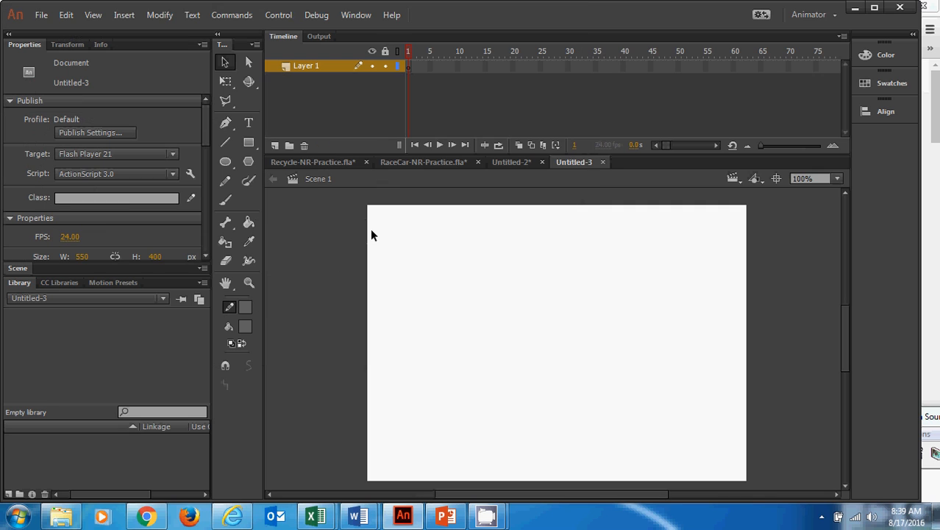
- Preview the Classic workspace layout and return to the Animator workspace
left_click(836, 16)
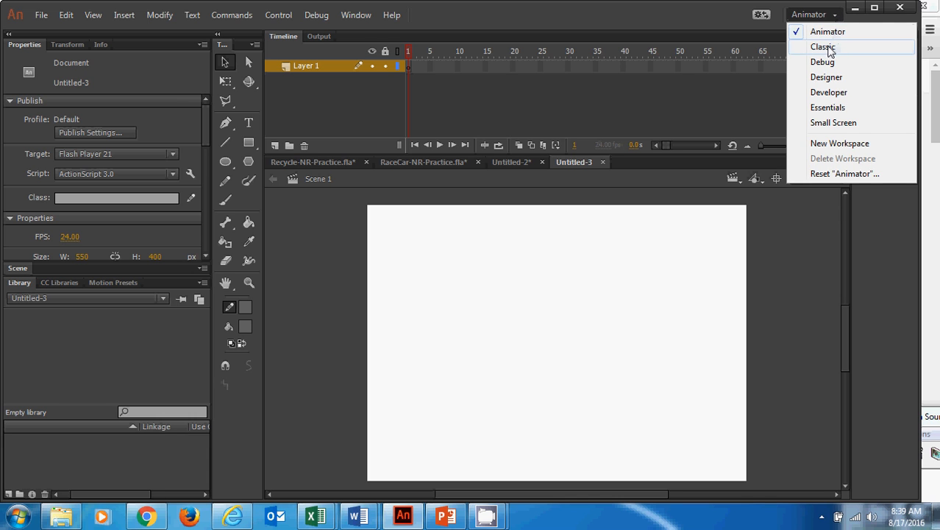
left_click(826, 46)
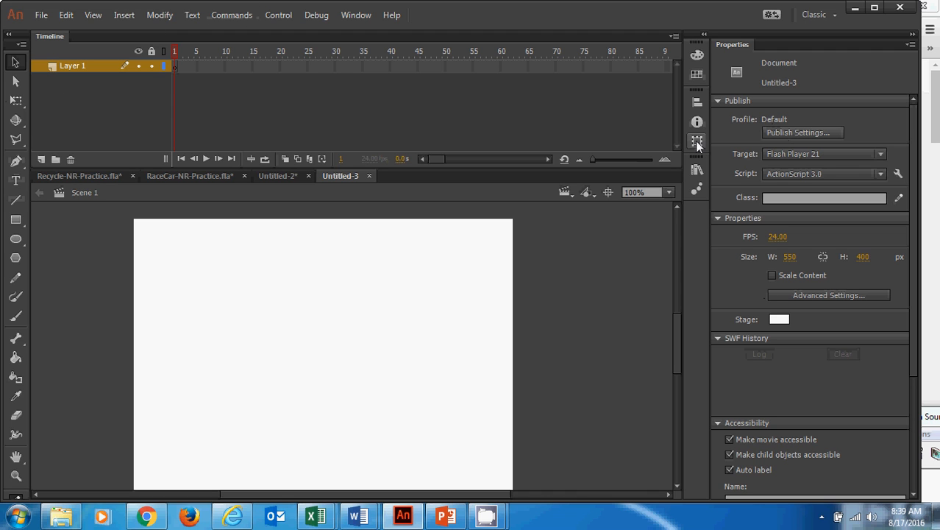
left_click(829, 15)
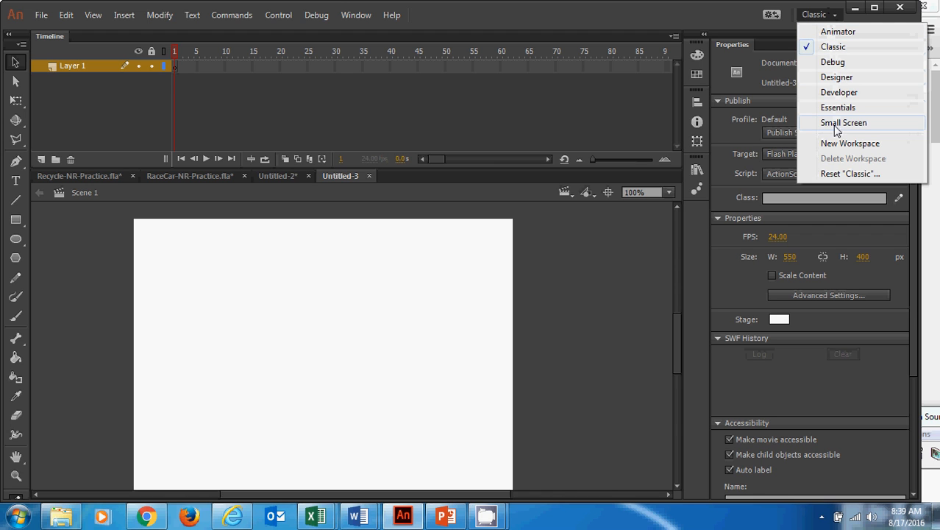
left_click(837, 33)
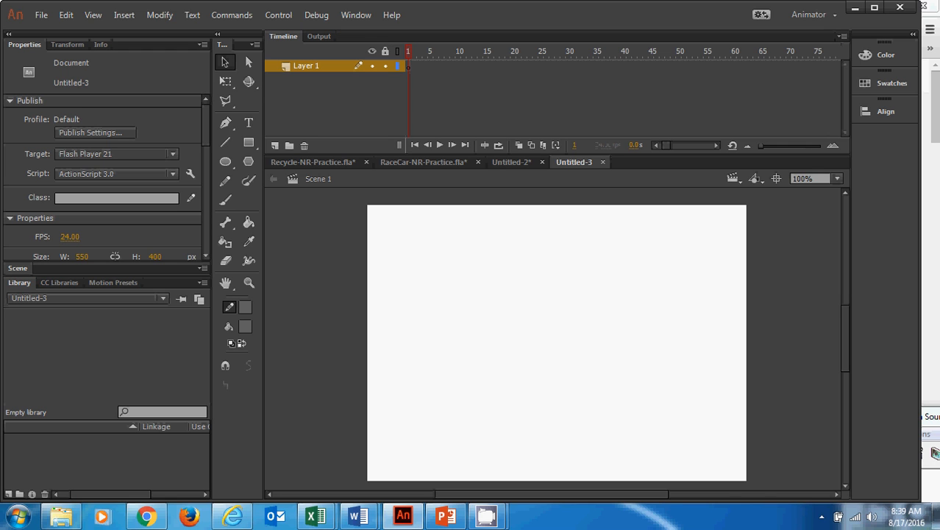
left_click(928, 417)
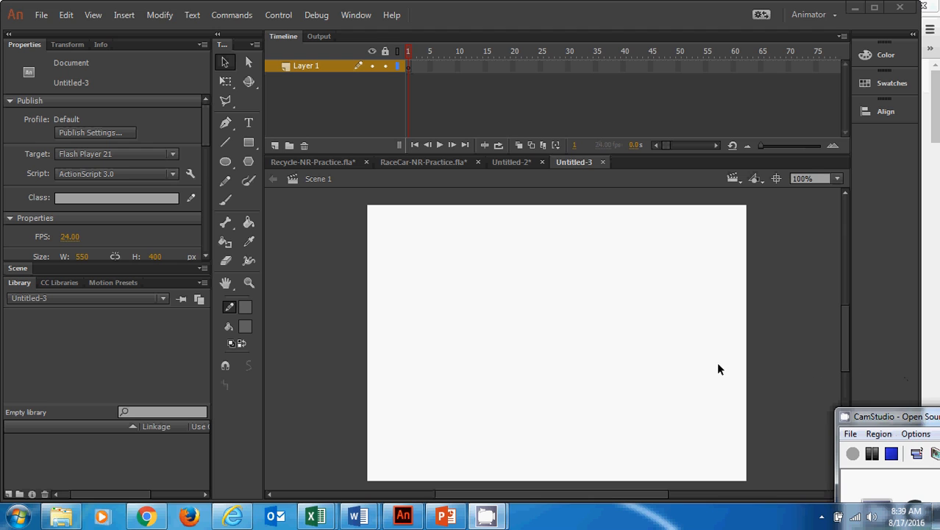
left_click(773, 371)
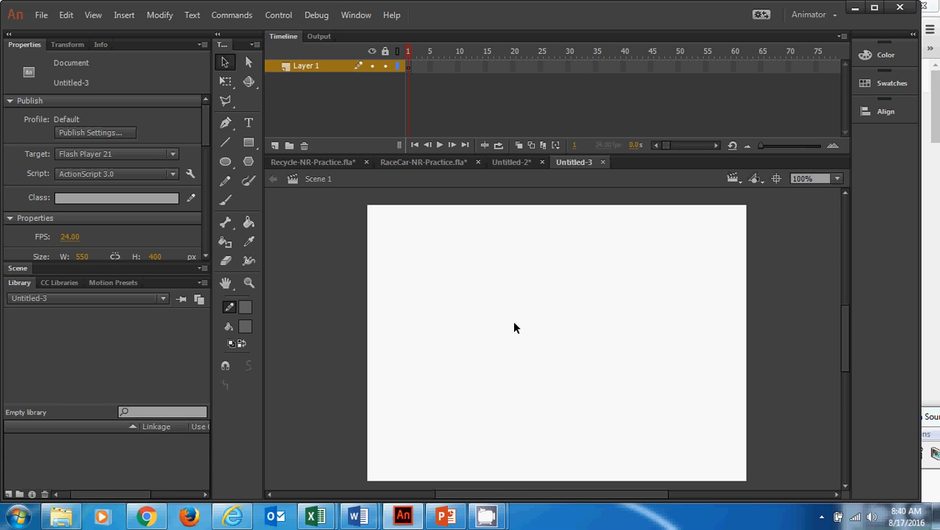
- Import the SoccerBall PNG from the PremadeFlashImages folder onto the stage and activate Free Transform for it
left_click(41, 16)
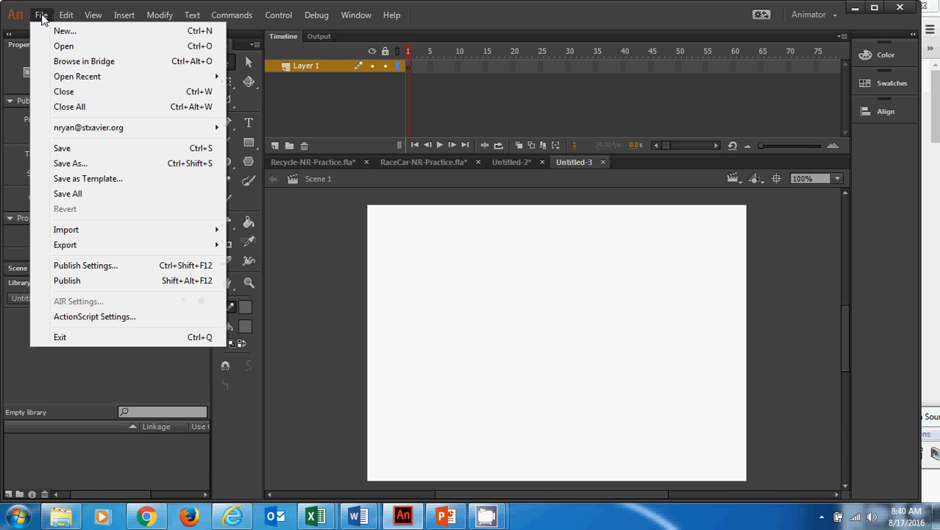
mouse_move(169, 233)
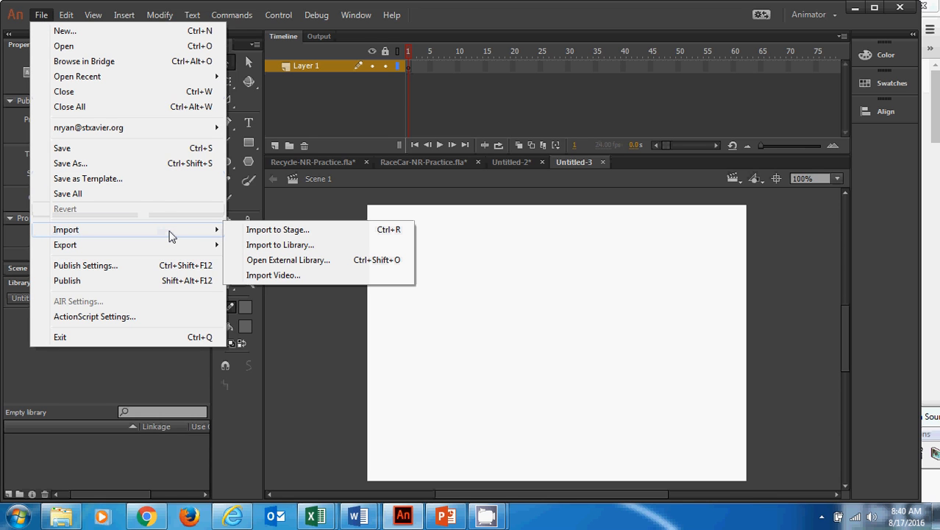
left_click(251, 234)
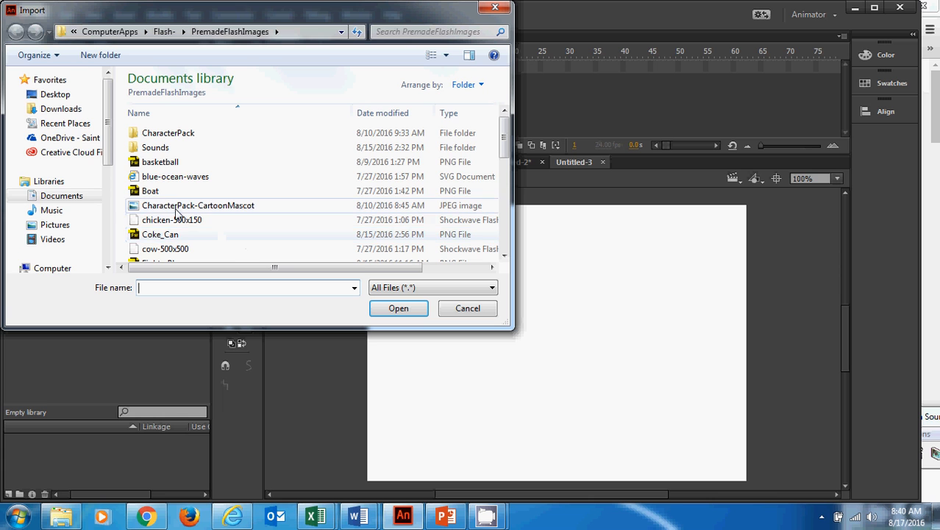
left_click_drag(500, 153, 504, 217)
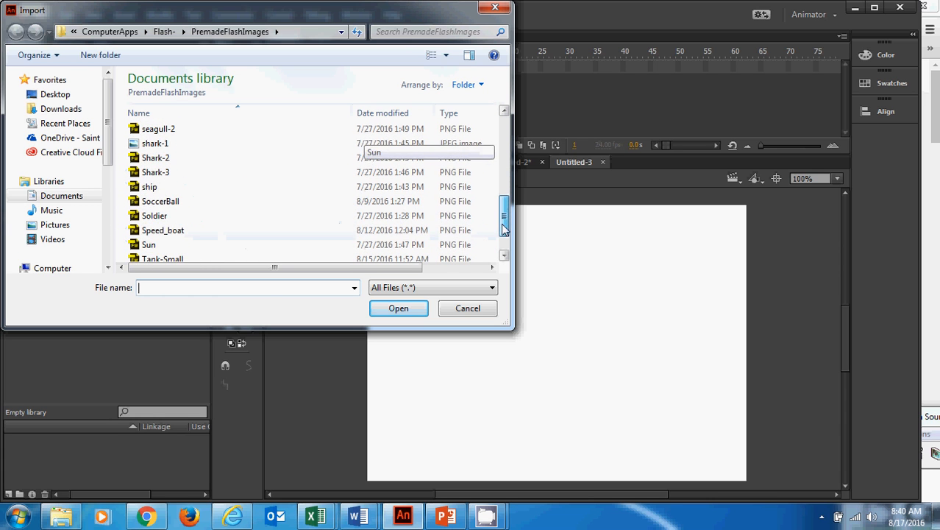
left_click(137, 202)
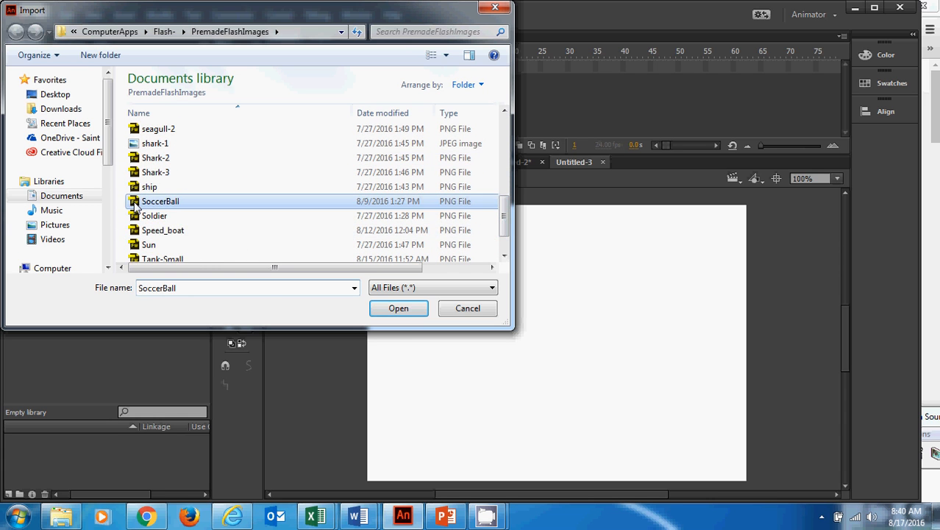
left_click(395, 310)
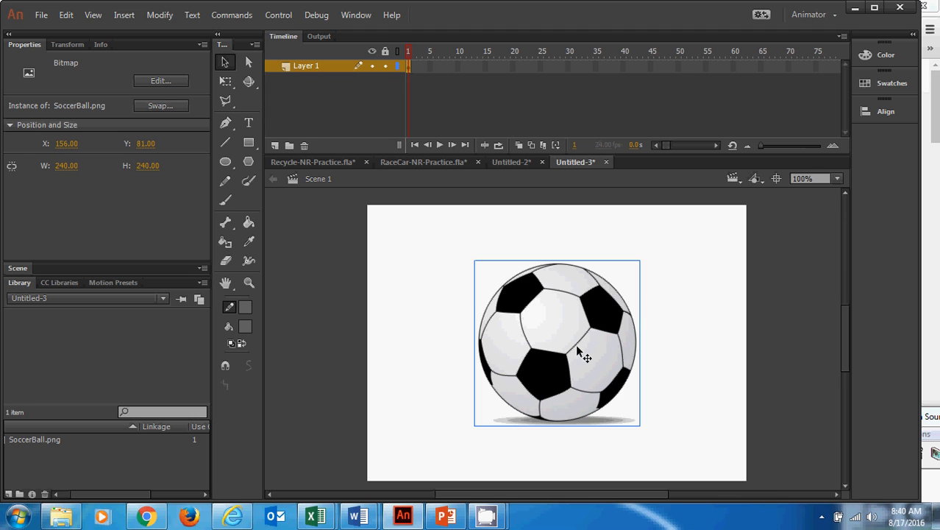
left_click(226, 83)
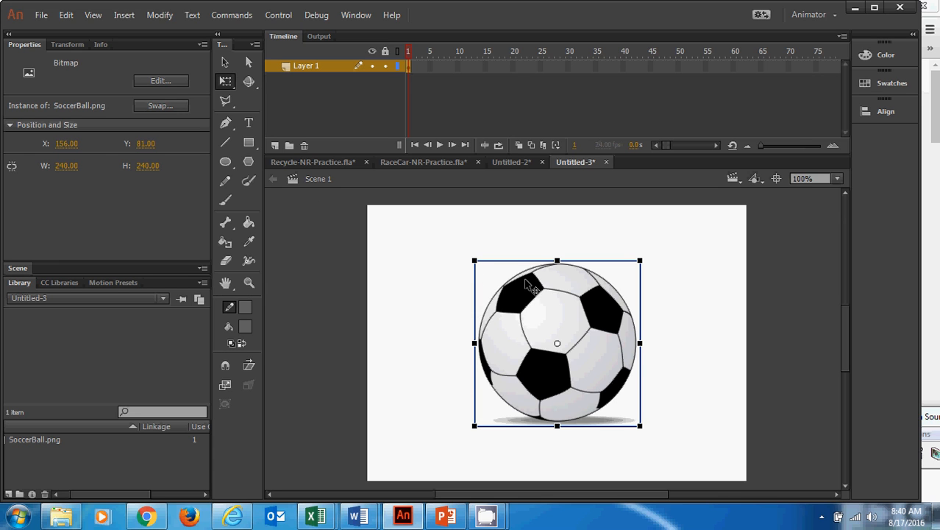
left_click_drag(475, 261, 498, 272)
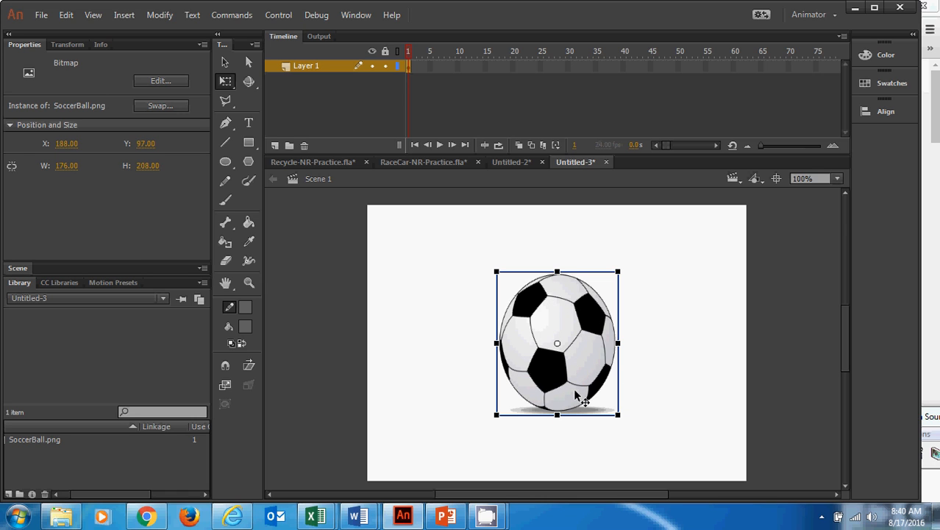
key("ctrl+z")
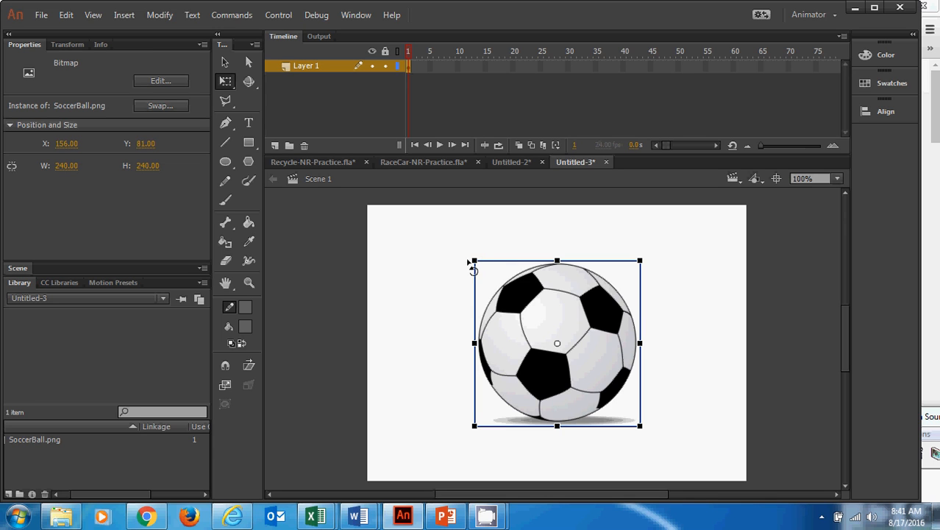
left_click_drag(474, 259, 479, 279)
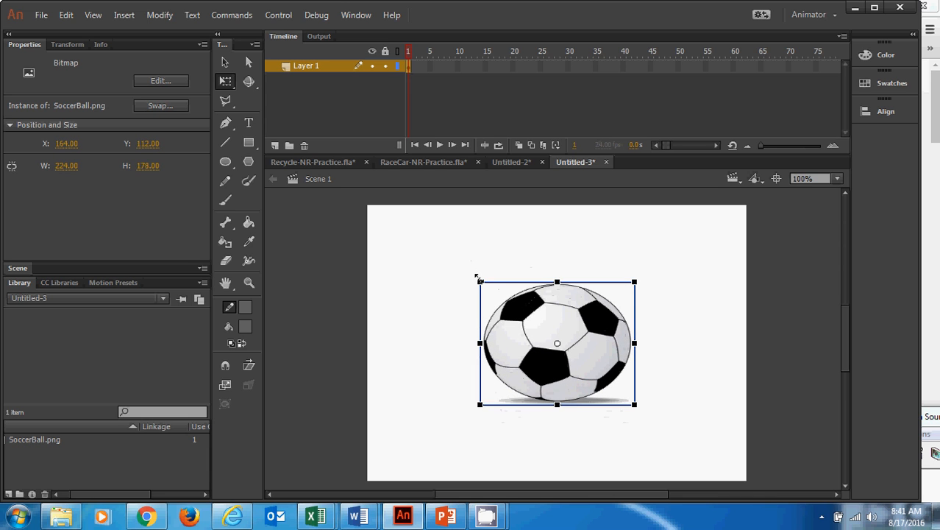
key("ctrl+z")
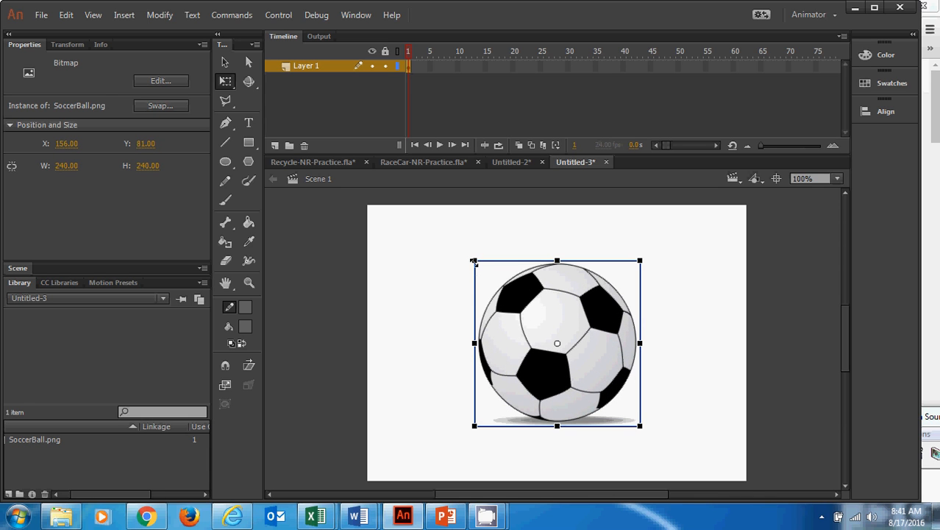
- Scale the soccer ball down proportionally to about 66 × 66 px and move it near the stage's upper-left corner, about X 25, Y 60
left_click_drag(475, 259, 529, 317)
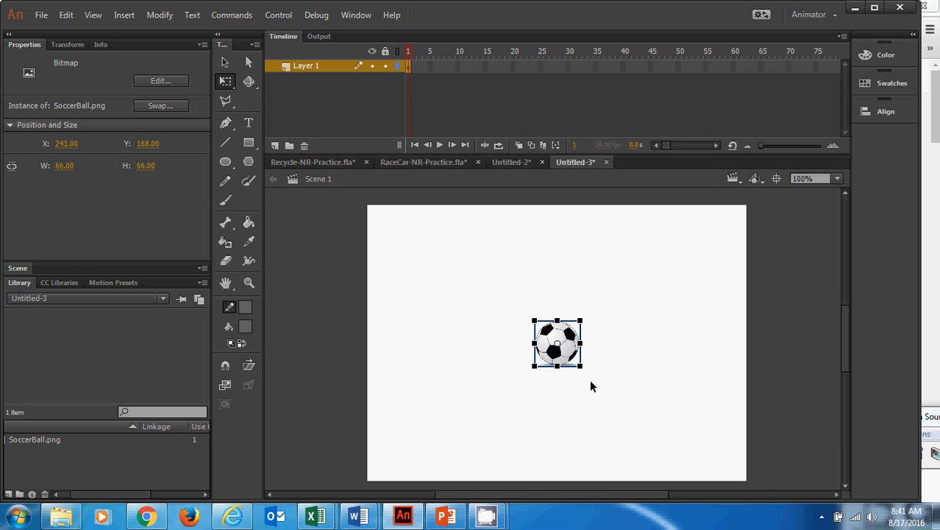
left_click(225, 64)
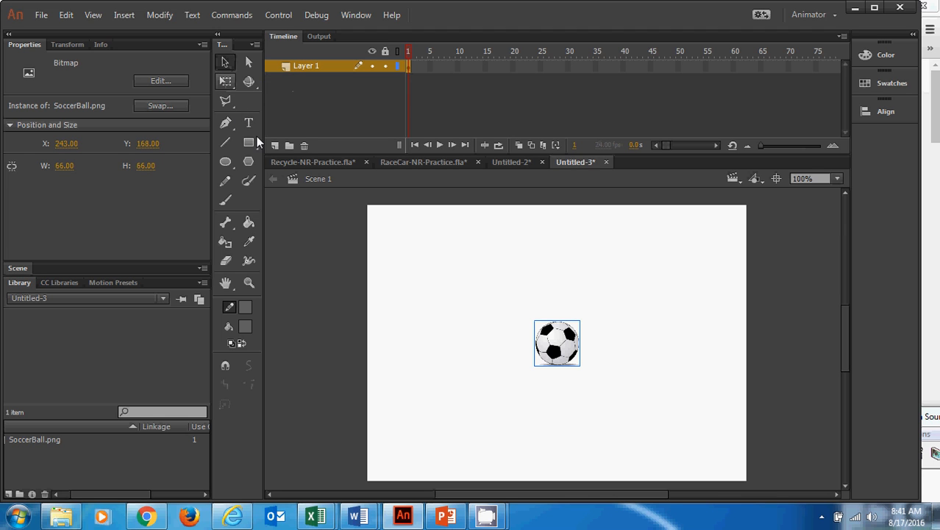
left_click_drag(538, 342, 412, 267)
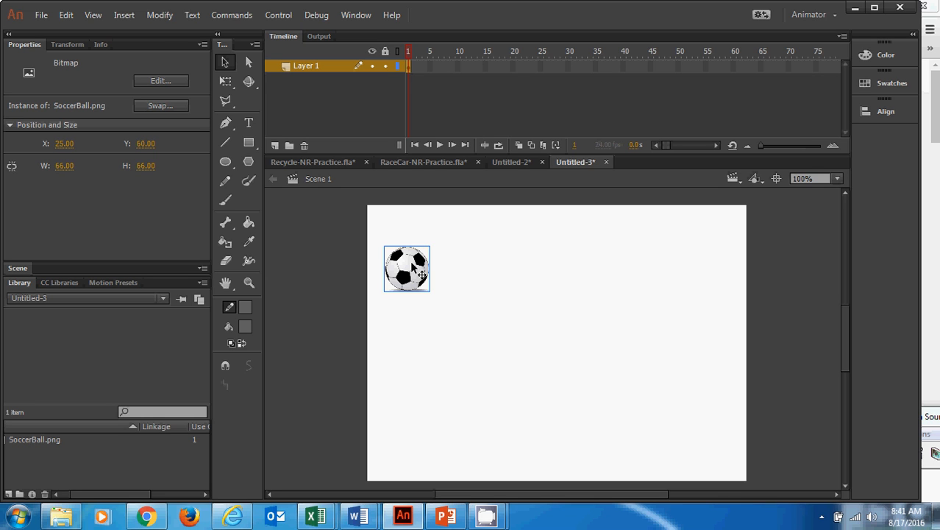
- Convert the soccer ball bitmap to a Graphic symbol named Ball-Soccer
right_click(413, 269)
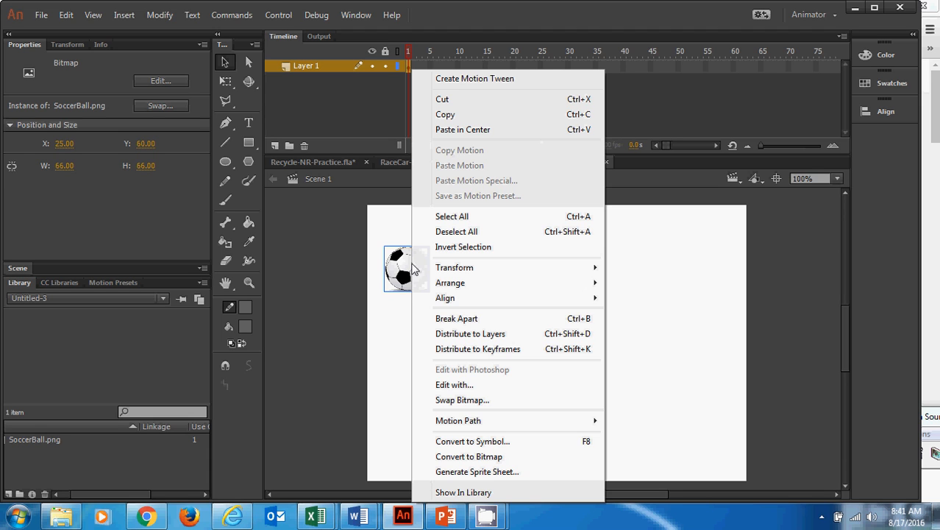
left_click(493, 442)
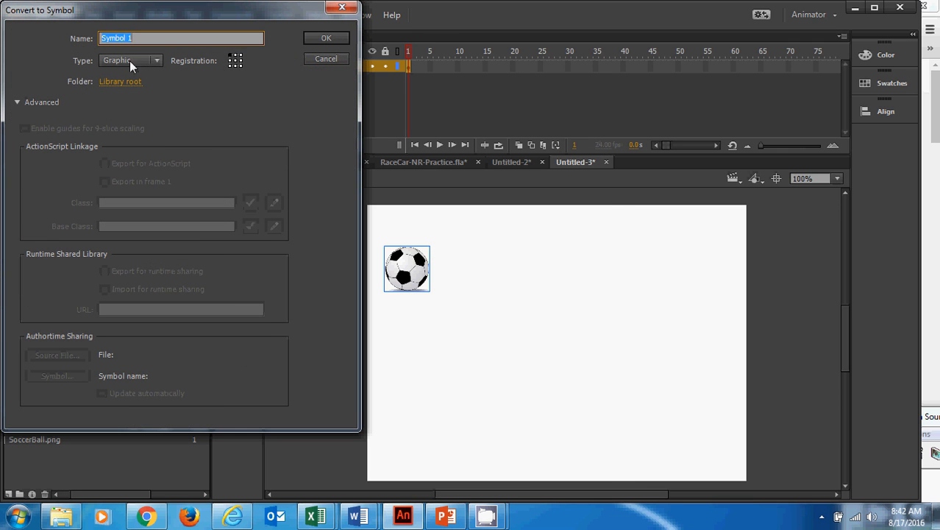
left_click(155, 61)
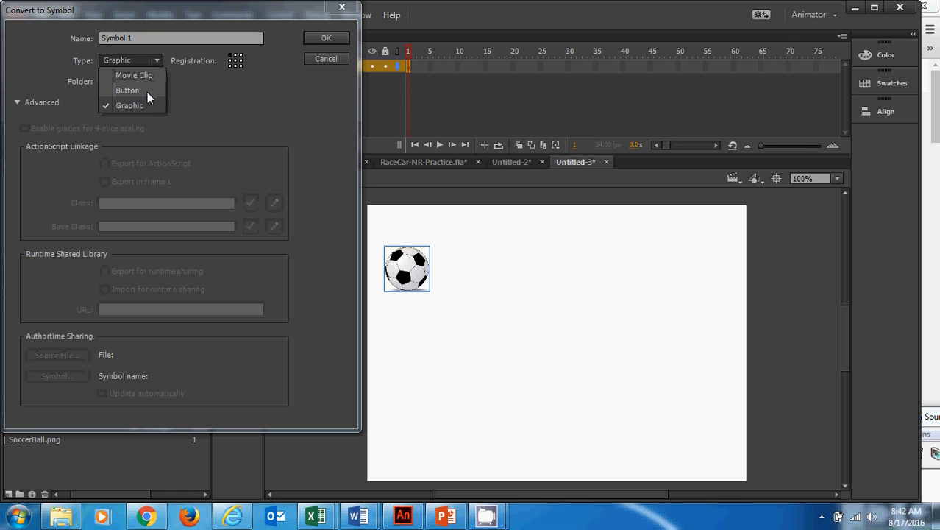
left_click(136, 108)
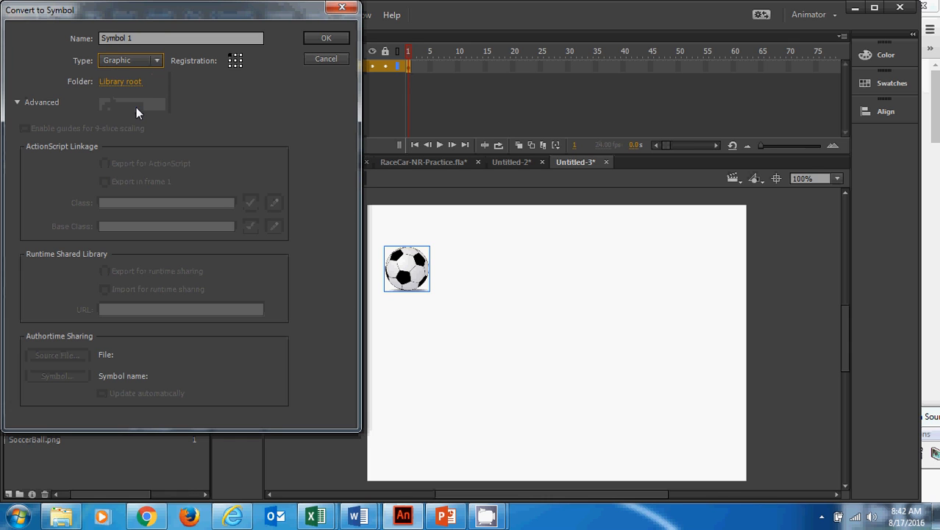
left_click_drag(137, 38, 72, 38)
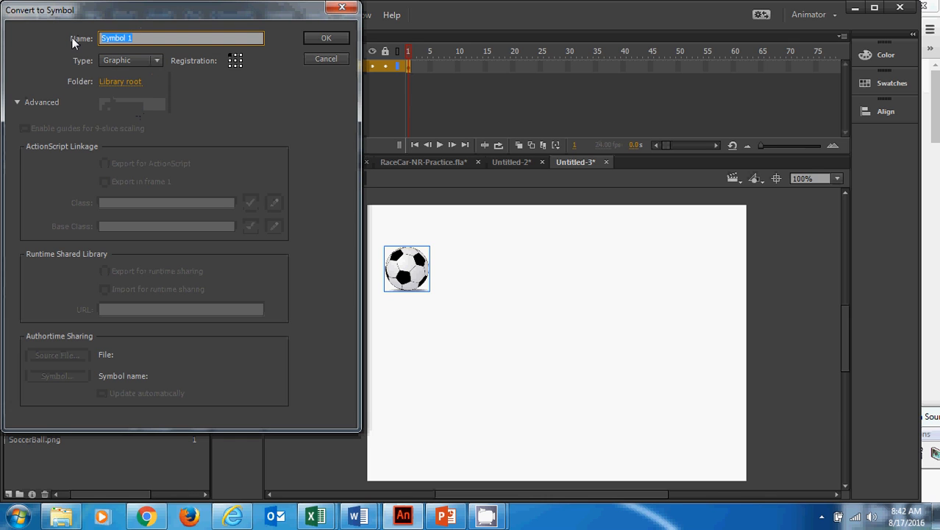
type("Bal")
key("BackSpace")
key("BackSpace")
type("all")
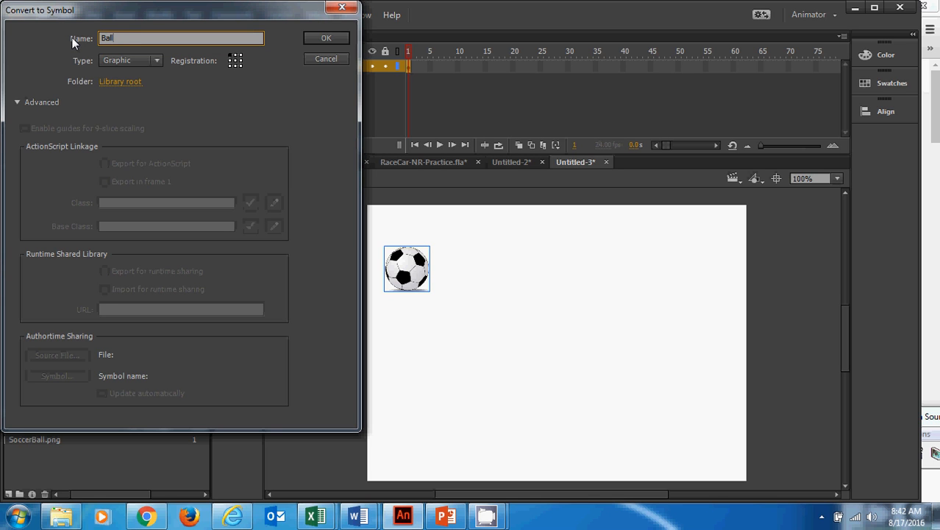
type("-Soccer")
left_click(320, 38)
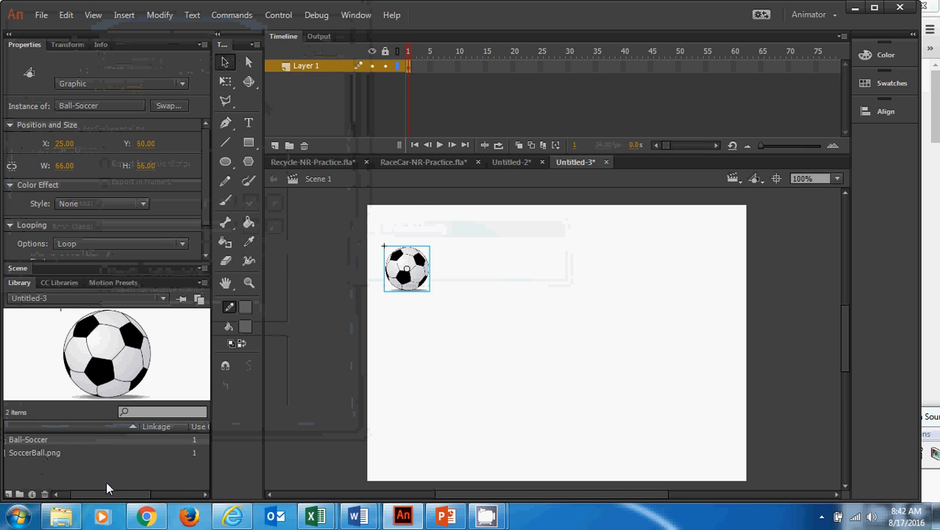
- Show the library's item names in full and compare the SoccerBall.png bitmap with the Ball-Soccer symbol
left_click_drag(106, 489, 82, 487)
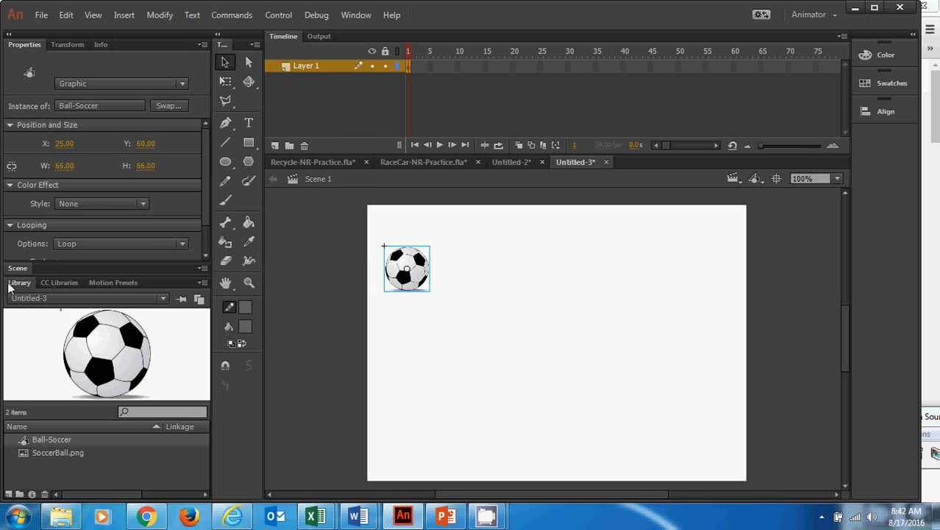
left_click(45, 451)
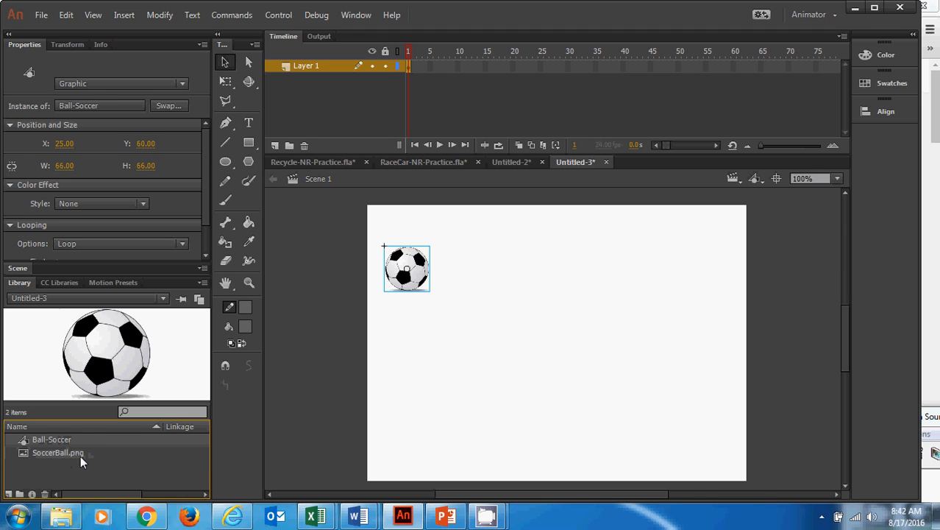
left_click(81, 454)
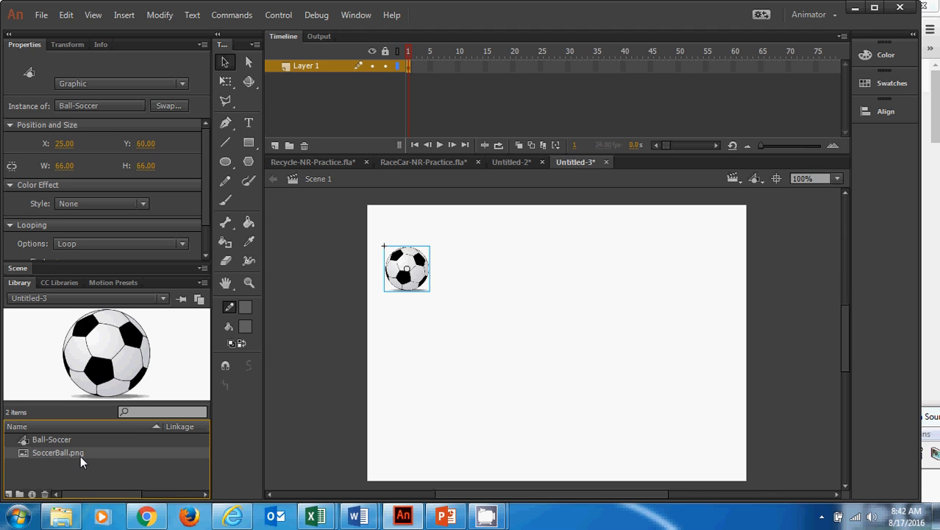
left_click(41, 440)
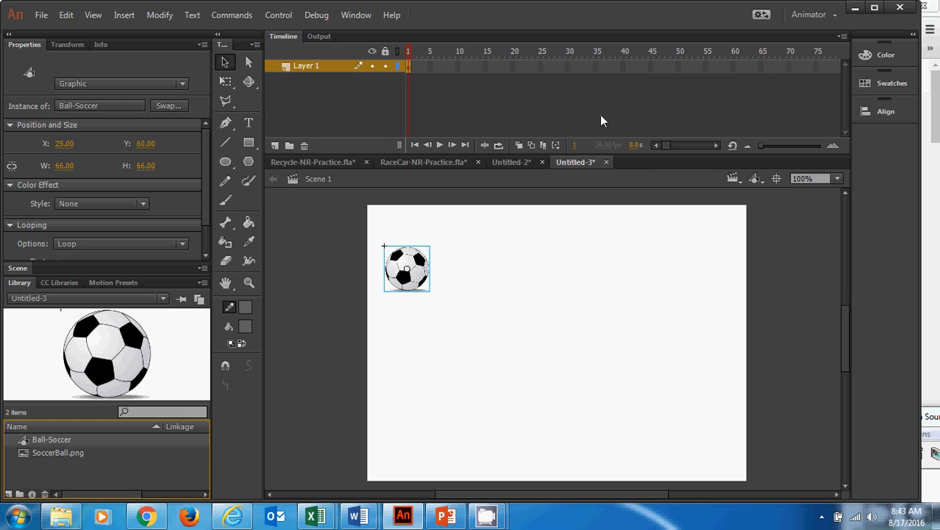
- Insert a keyframe at frame 60 of Layer 1 and compare the ball's position in frames 1 and 60
left_click(734, 67)
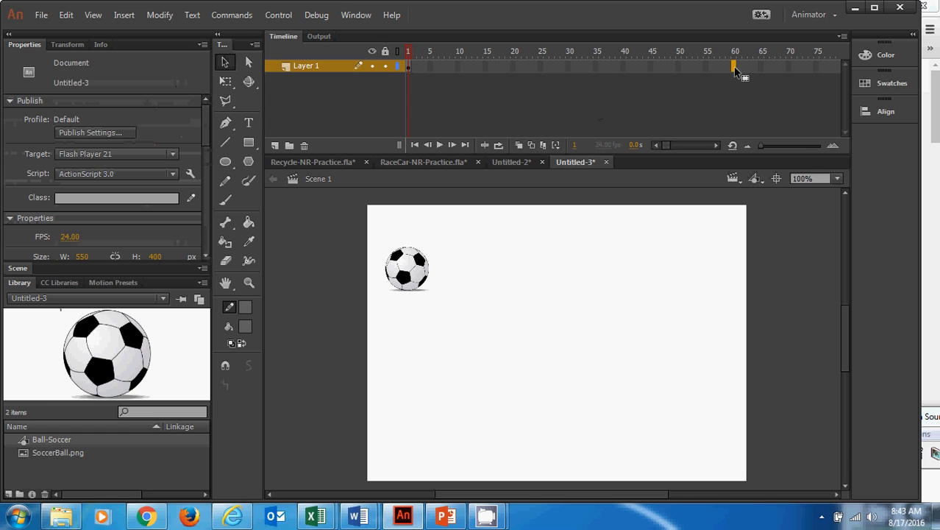
right_click(734, 67)
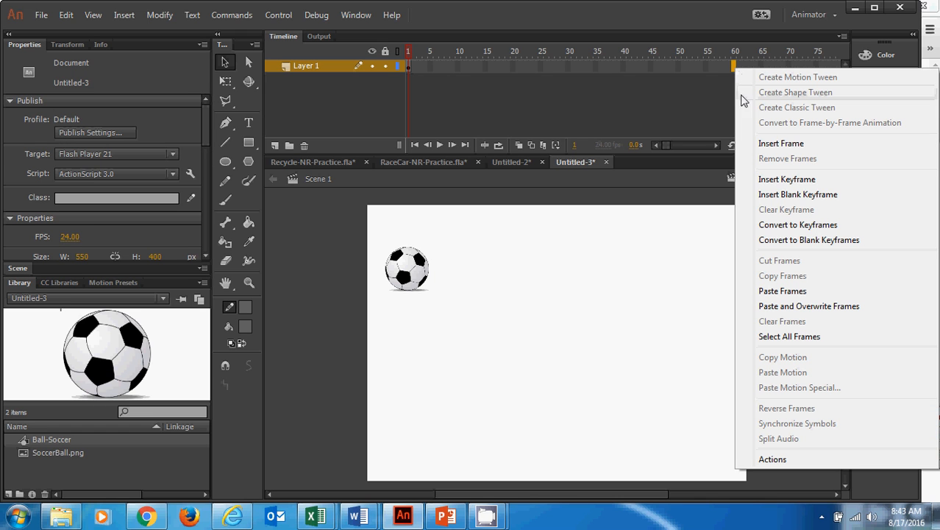
left_click(769, 181)
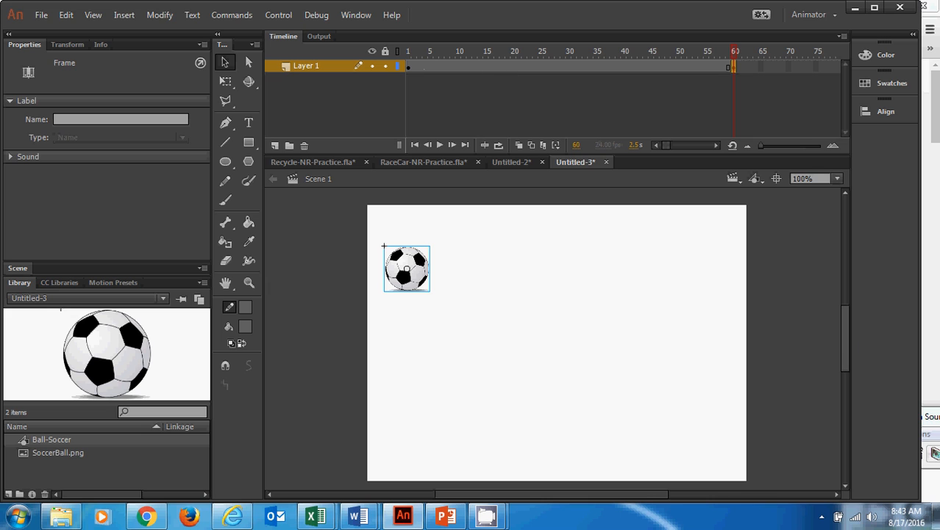
left_click(931, 419)
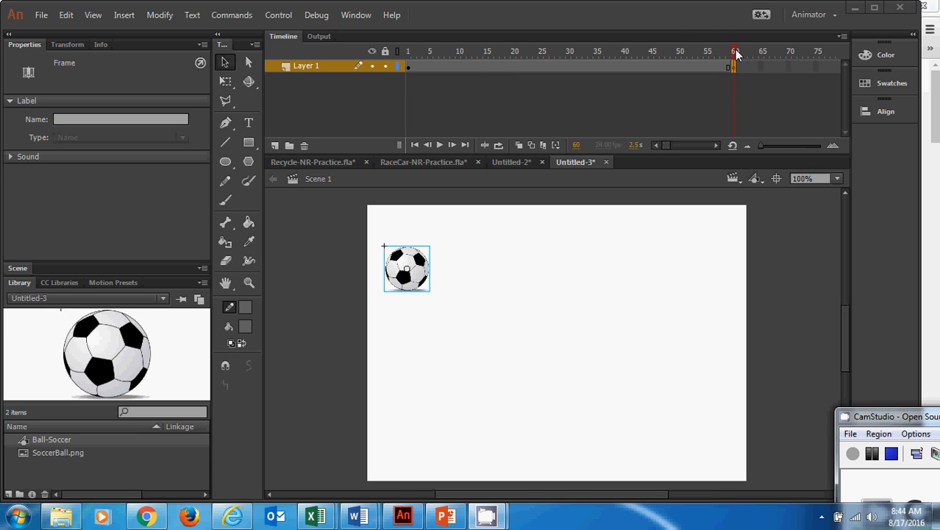
left_click_drag(736, 53, 410, 53)
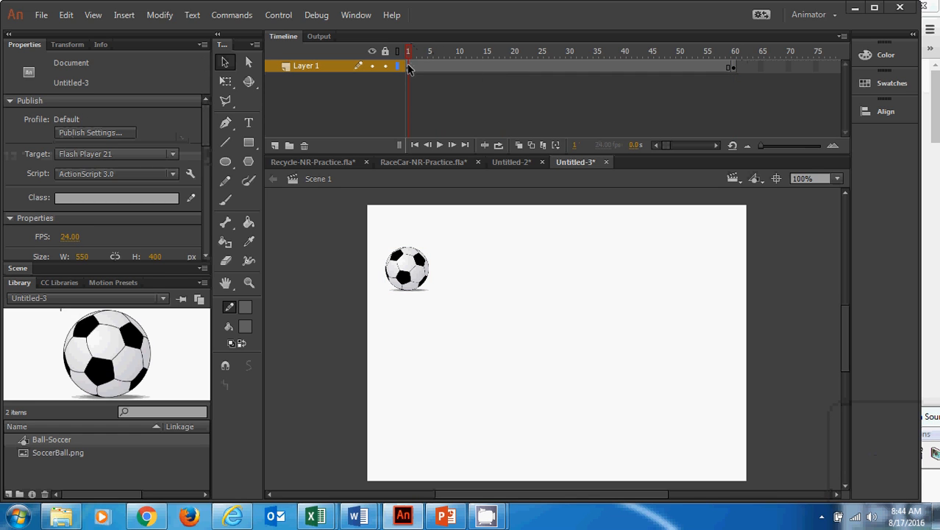
left_click(409, 67)
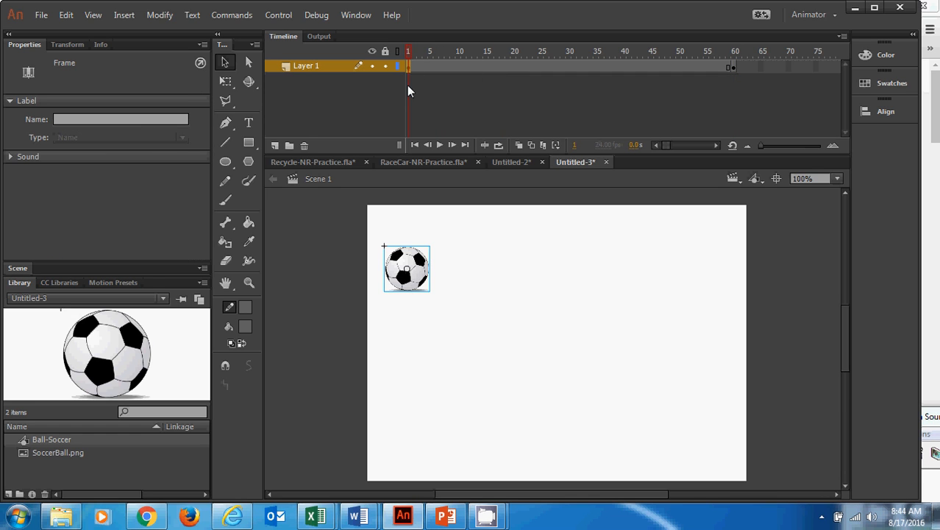
left_click_drag(410, 53, 740, 56)
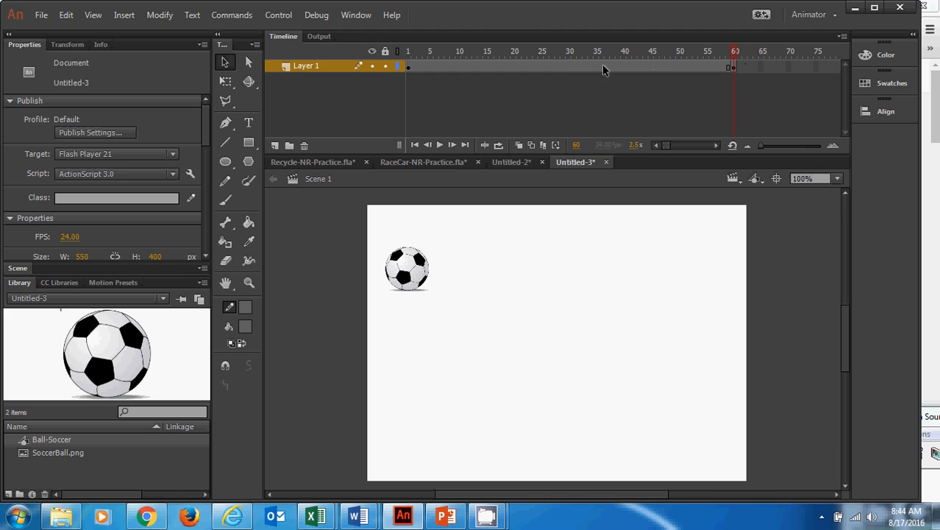
- Insert a keyframe at frame 30 and move its ball down to the stage's lower edge, about X 19, Y 334
left_click(570, 67)
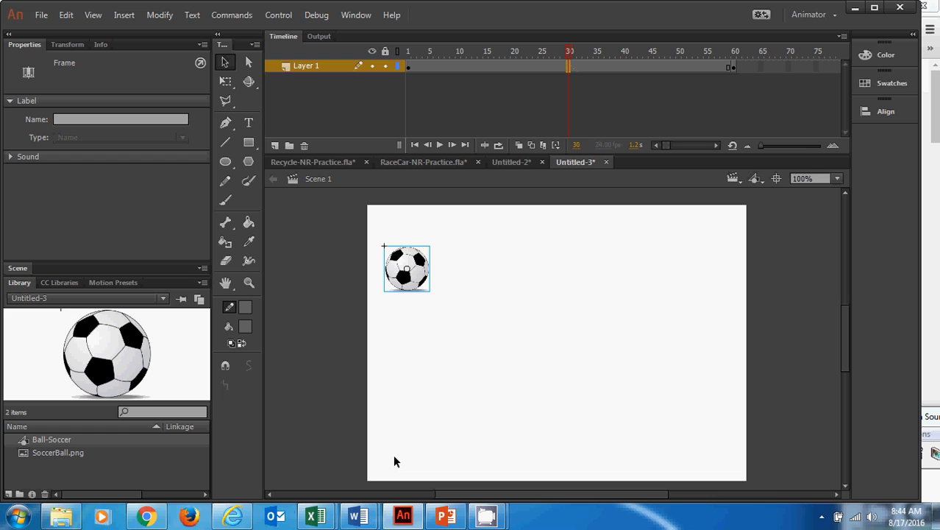
right_click(569, 69)
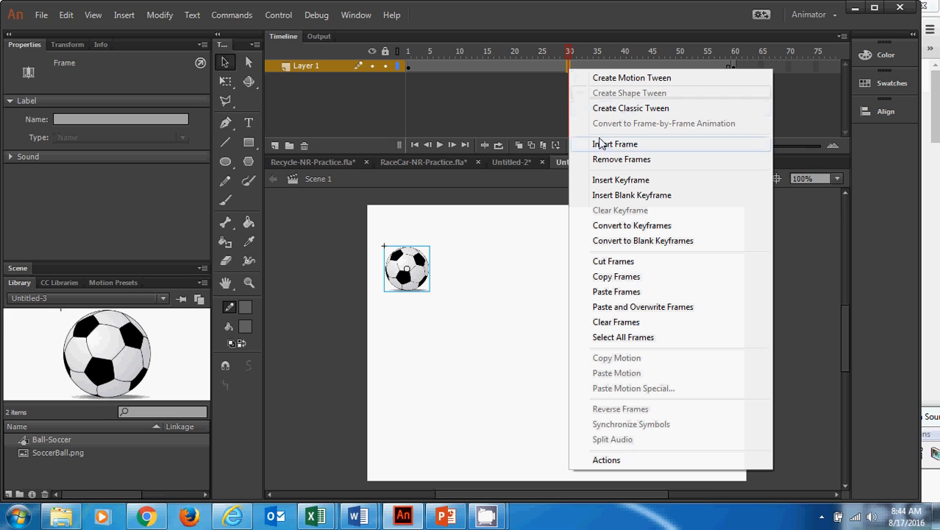
left_click(609, 182)
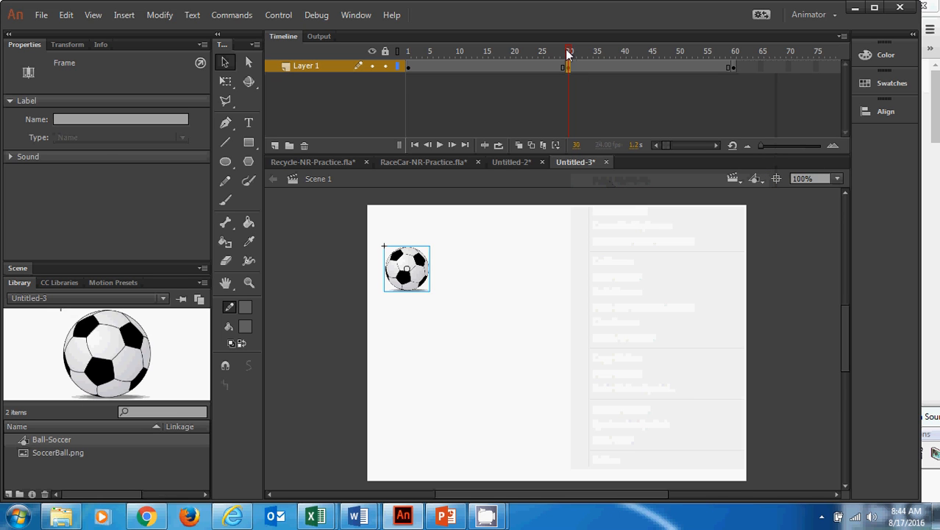
left_click(403, 45)
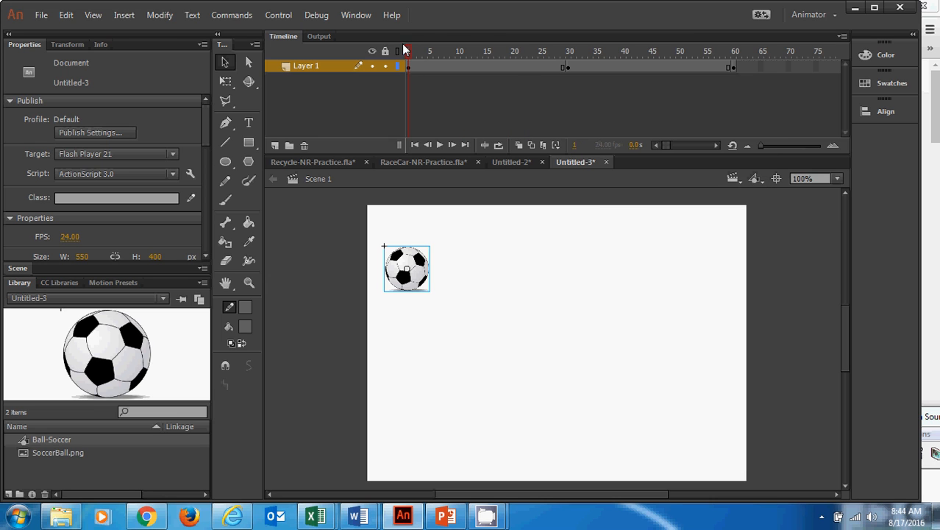
left_click_drag(403, 48, 569, 53)
left_click(570, 67)
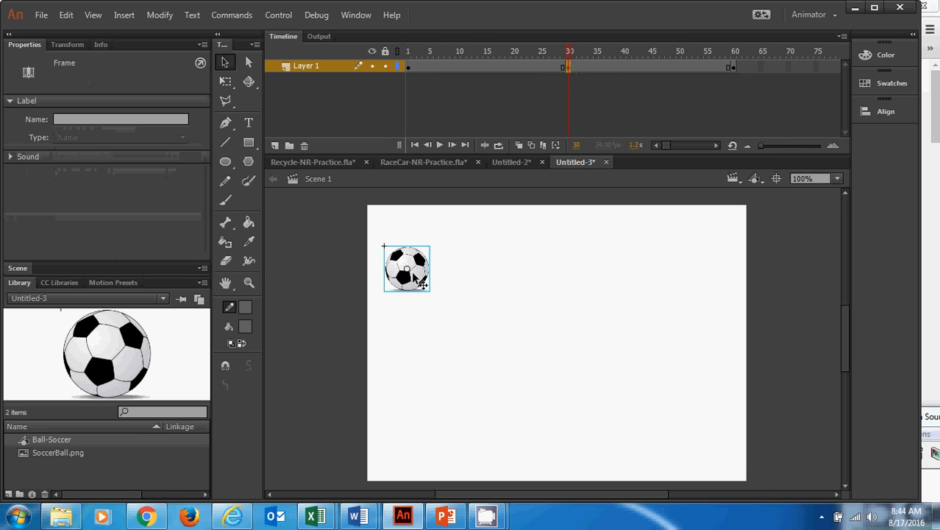
left_click_drag(415, 274, 411, 458)
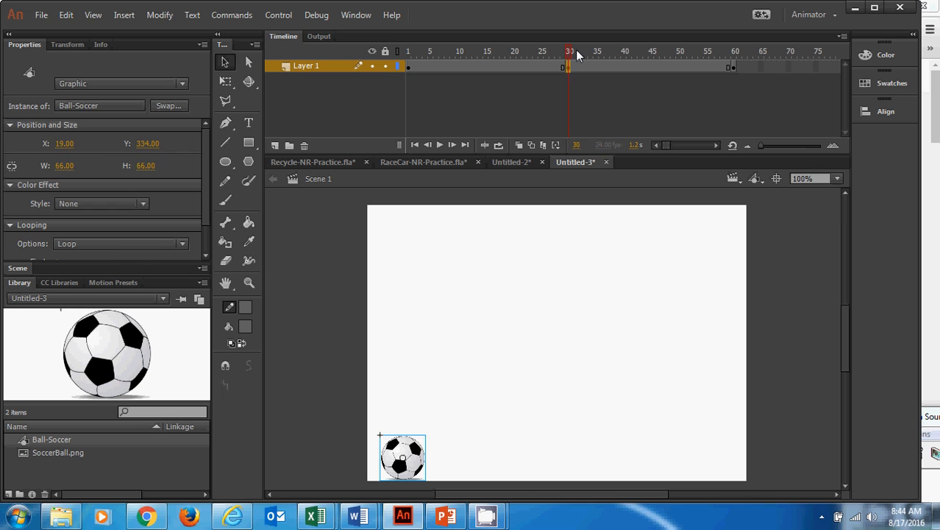
- Create a classic tween between the keyframes at frames 1 and 30 and scrub through the ball's fall
left_click_drag(573, 50, 535, 49)
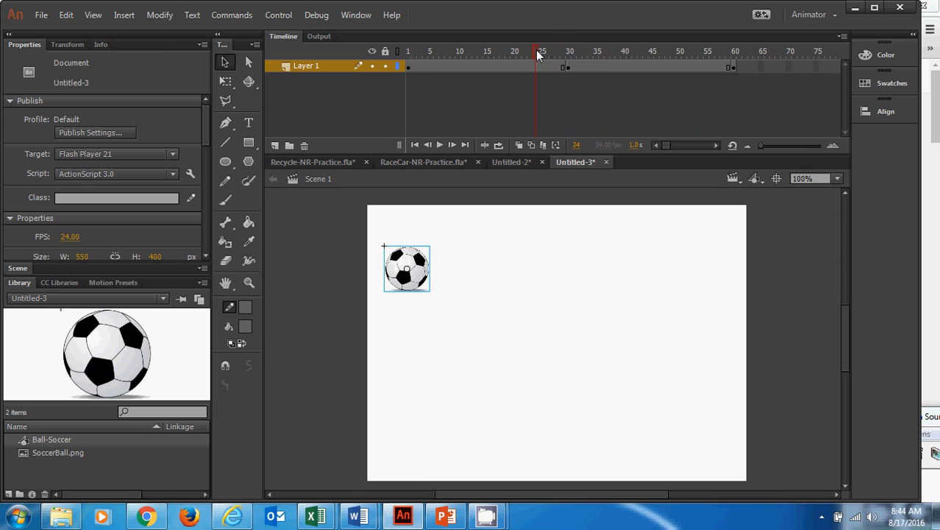
left_click(491, 67)
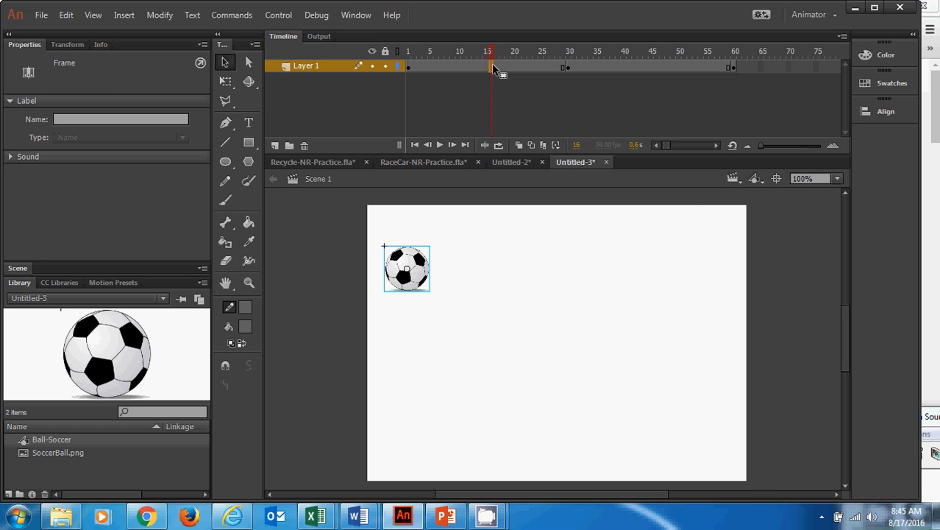
right_click(493, 67)
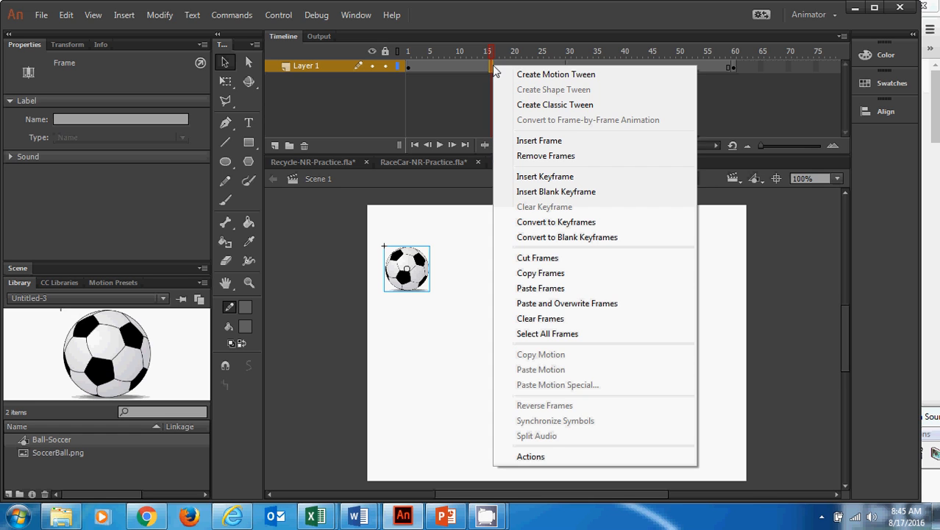
left_click(554, 105)
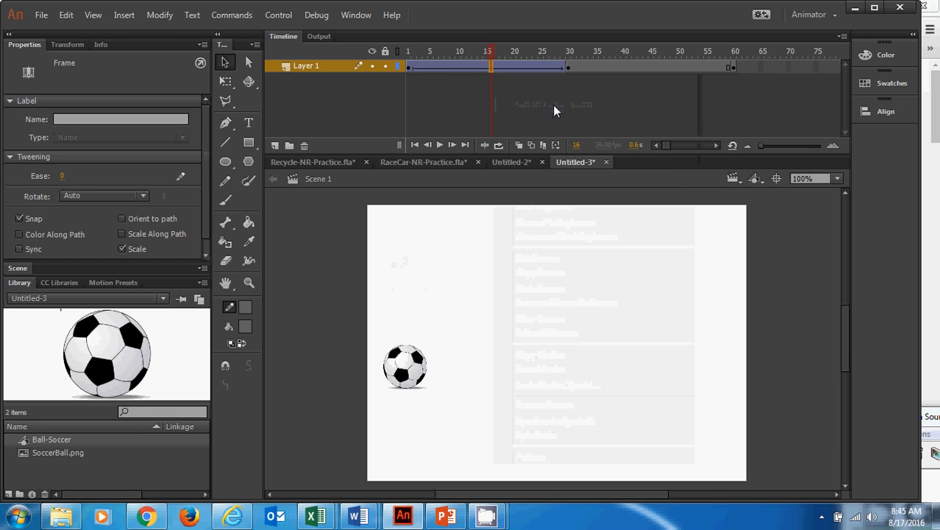
left_click(485, 52)
left_click_drag(485, 51, 573, 56)
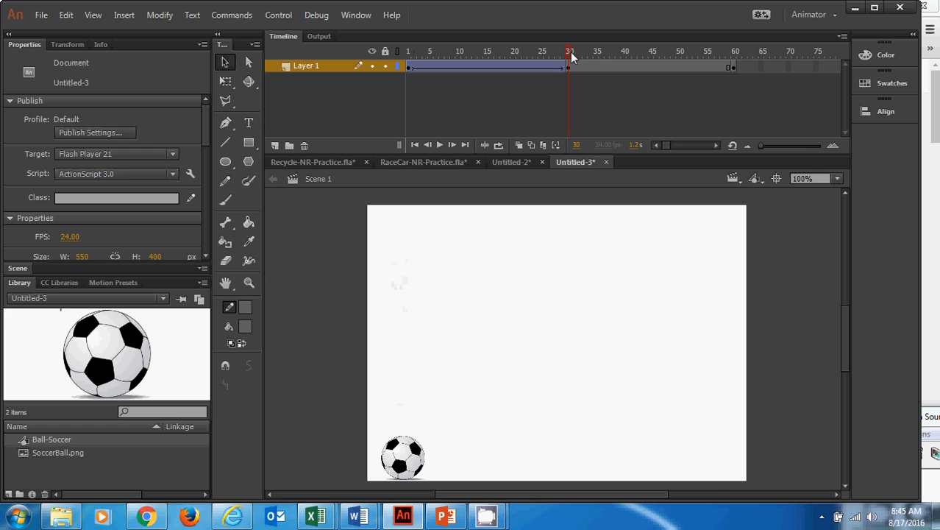
- Create a classic tween between the keyframes at frames 30 and 60 and play back the whole bounce
left_click(621, 67)
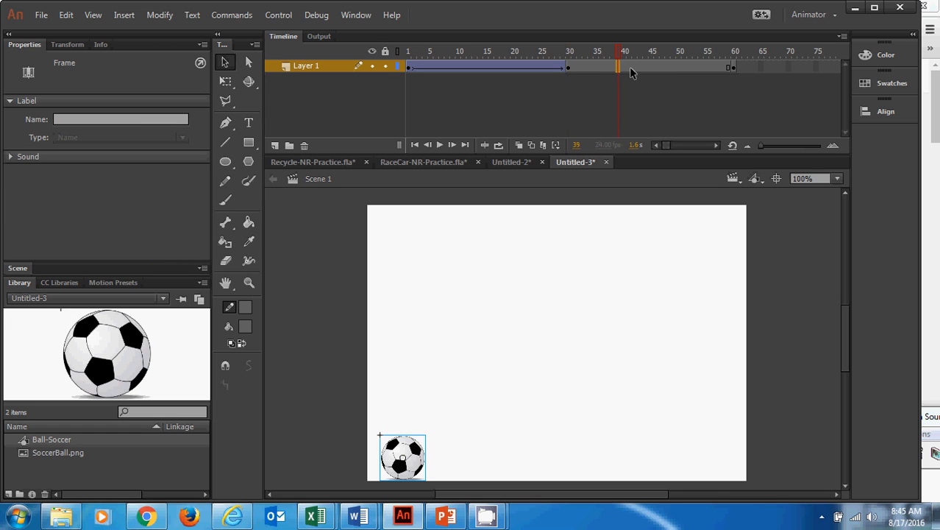
right_click(631, 69)
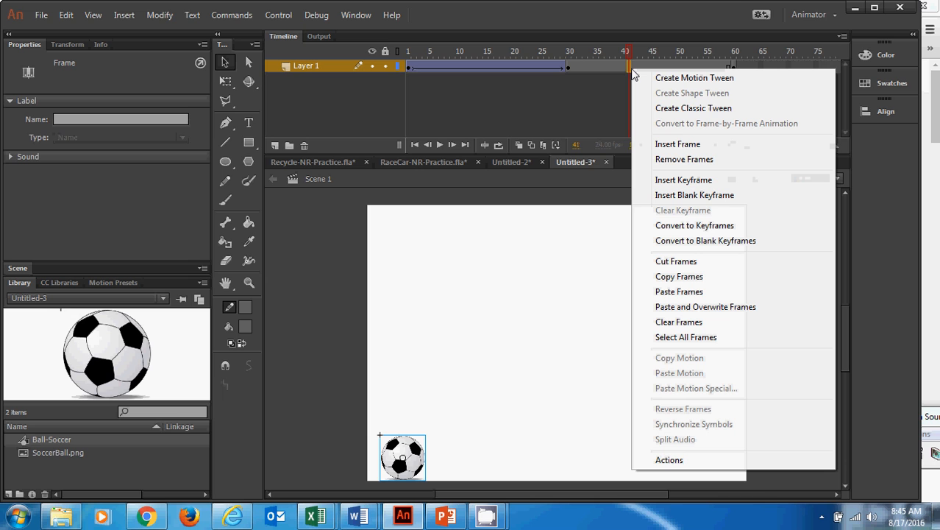
left_click(677, 108)
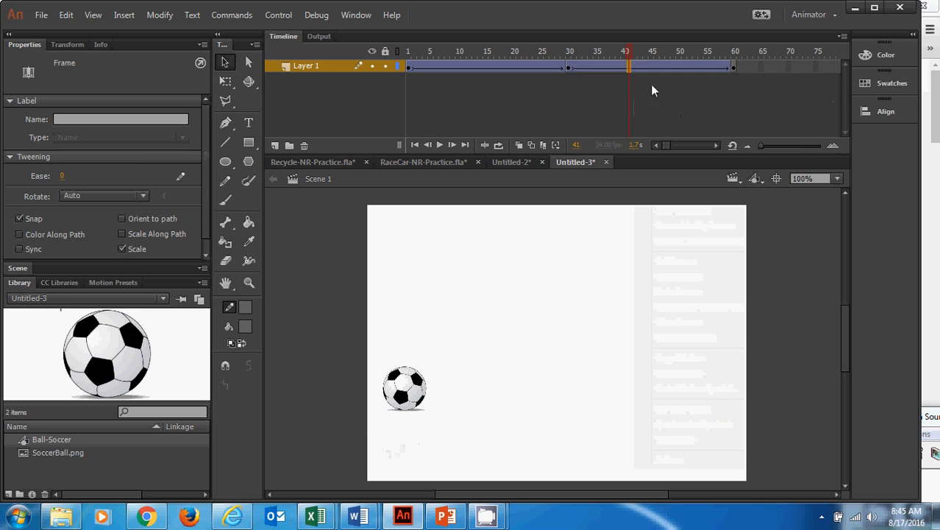
left_click_drag(629, 55, 672, 52)
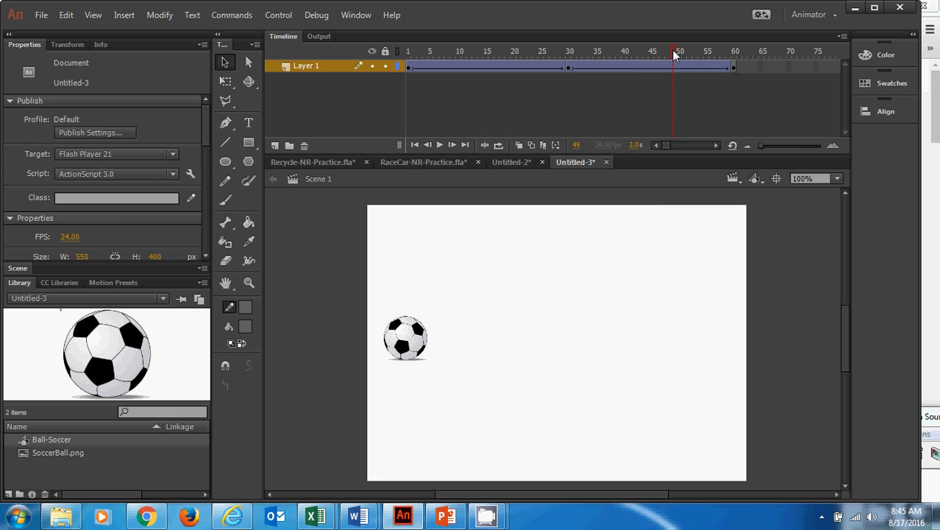
key("Return")
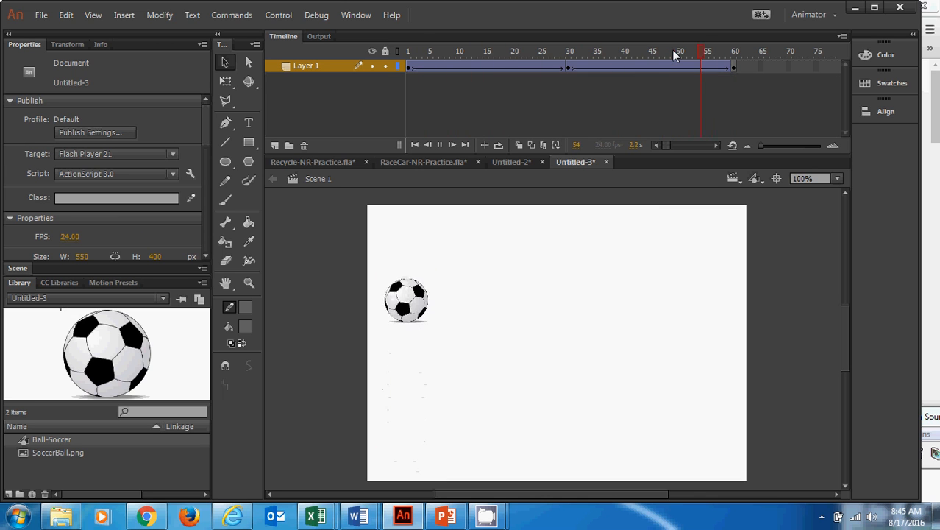
key("Return")
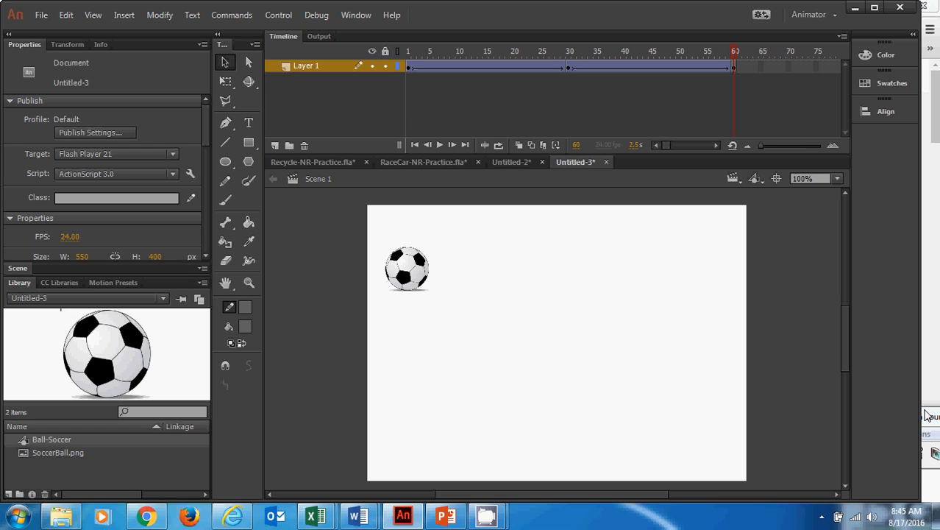
key("Return")
- Move the frame 30 keyframe to frame 10 so the ball drops faster, and play the animation
left_click(569, 68)
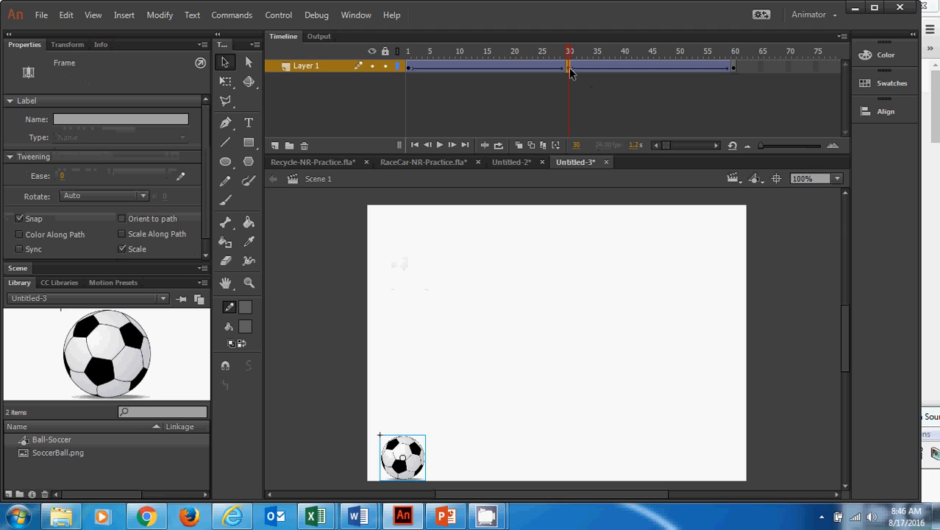
left_click_drag(571, 72, 426, 51)
key("Return")
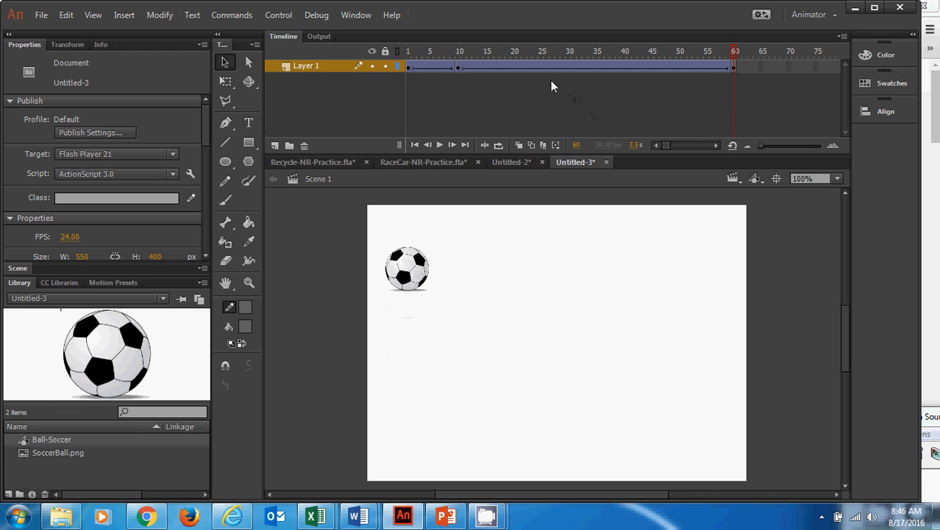
- Insert a keyframe at frame 19 and raise its ball to about X 24, Y 121, slightly below its starting height
left_click(735, 67)
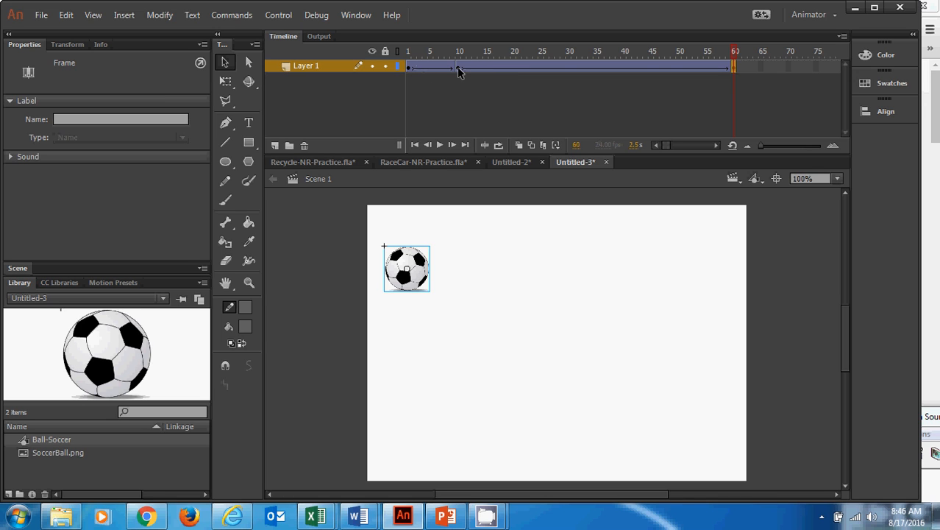
left_click(509, 68)
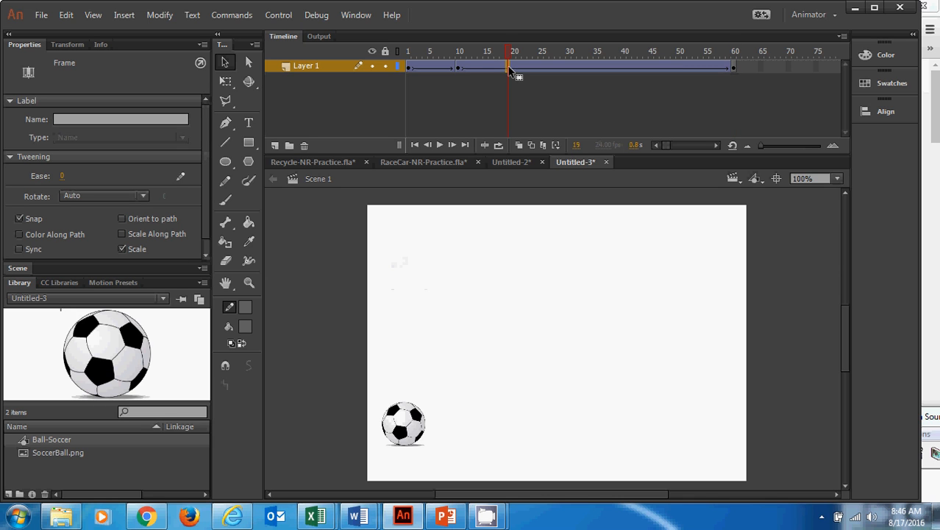
right_click(509, 70)
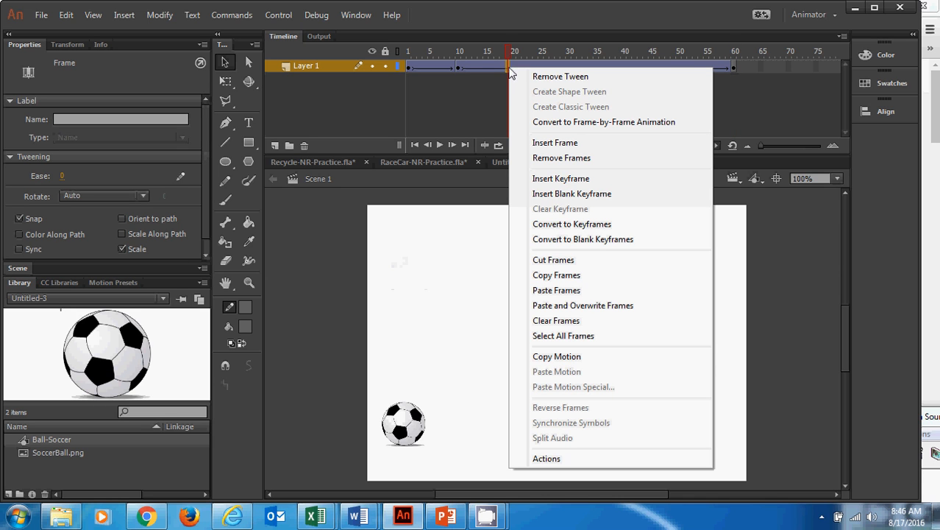
left_click(540, 180)
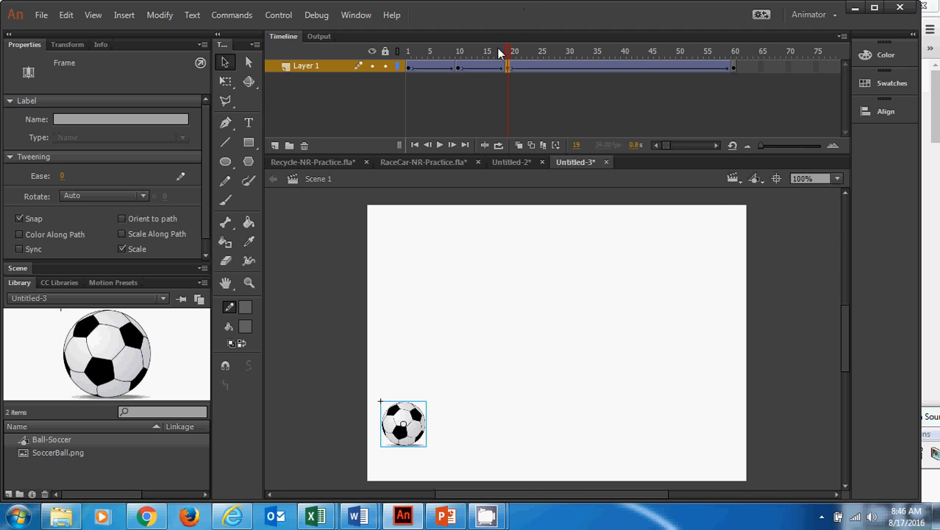
mouse_move(505, 57)
left_mouse_down()
mouse_move(411, 51)
mouse_move(508, 53)
left_mouse_up()
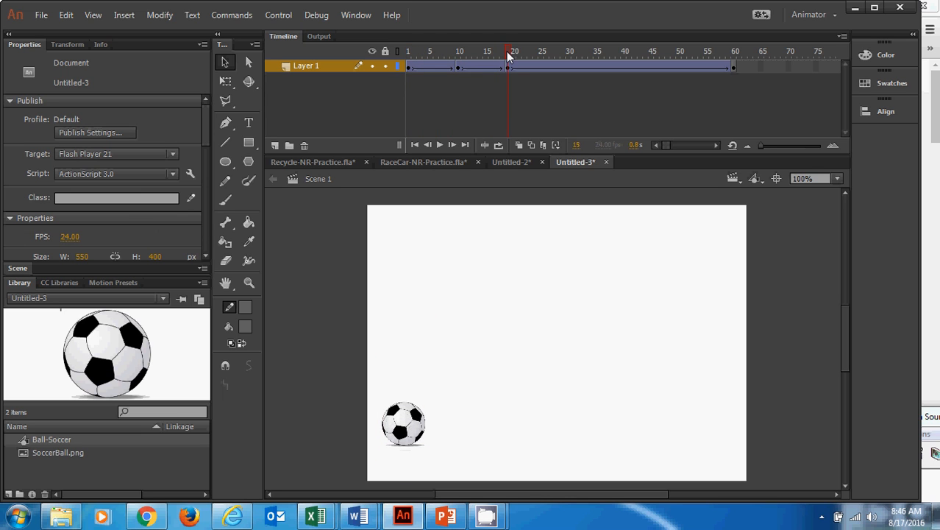
left_click(507, 68)
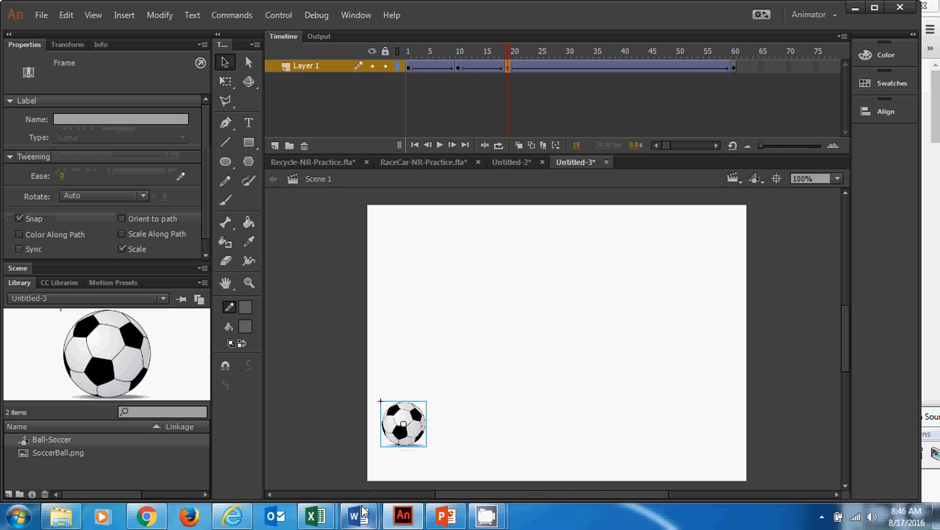
left_click_drag(397, 418, 401, 306)
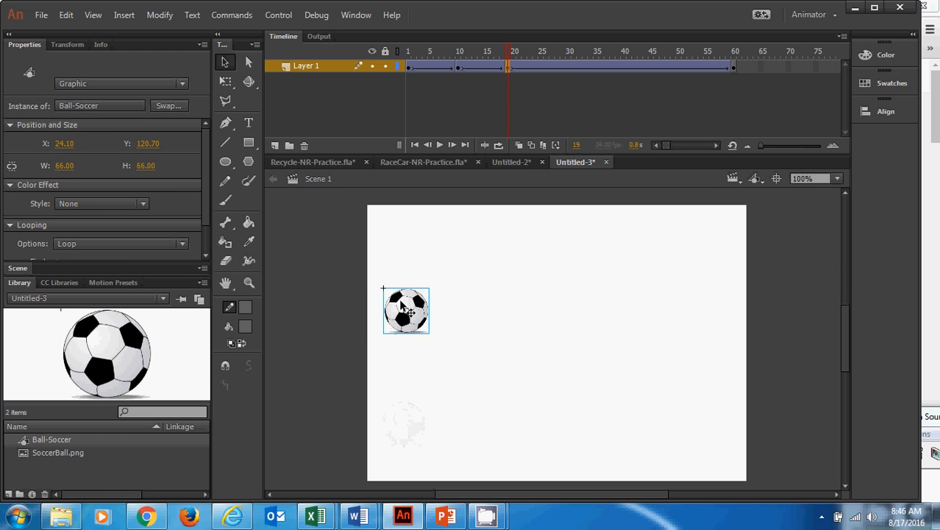
- Insert a keyframe at frame 27 and lower its ball to the stage floor at about X 17, Y 334
left_click(555, 69)
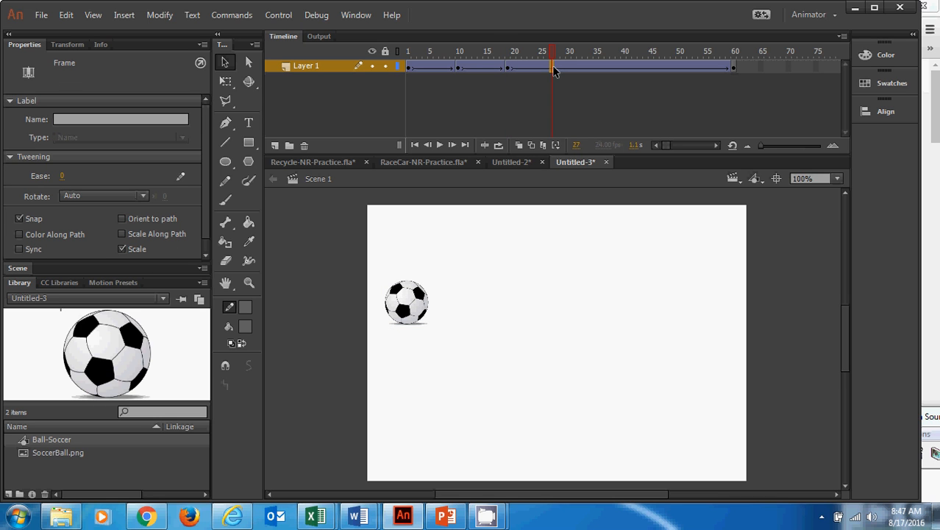
right_click(555, 69)
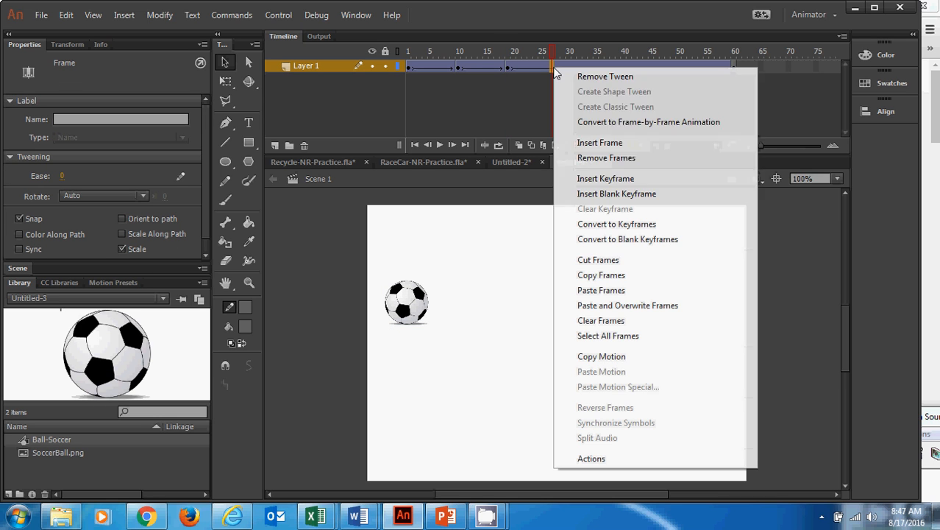
left_click(586, 180)
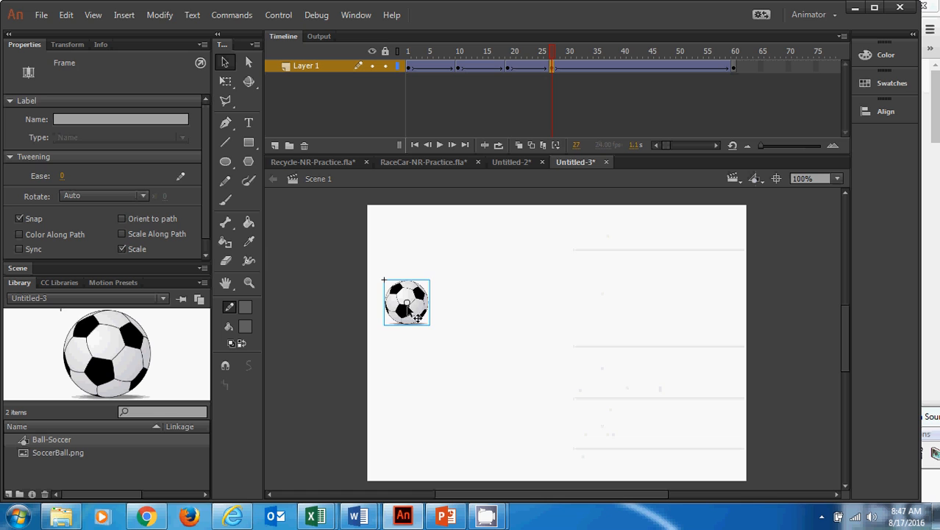
left_click_drag(407, 309, 402, 459)
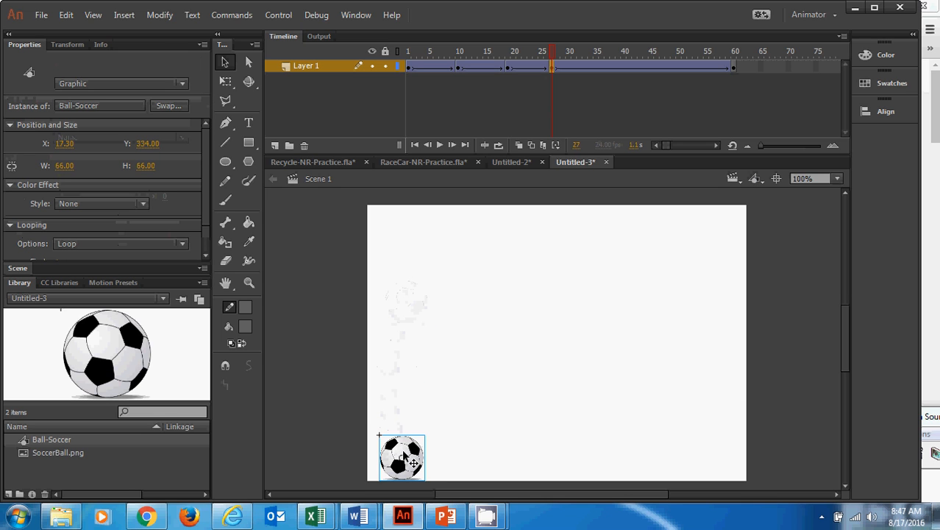
- Insert a keyframe at frame 34 and raise its ball to about X 19, Y 223 for a lower bounce
left_click(591, 67)
right_click(592, 69)
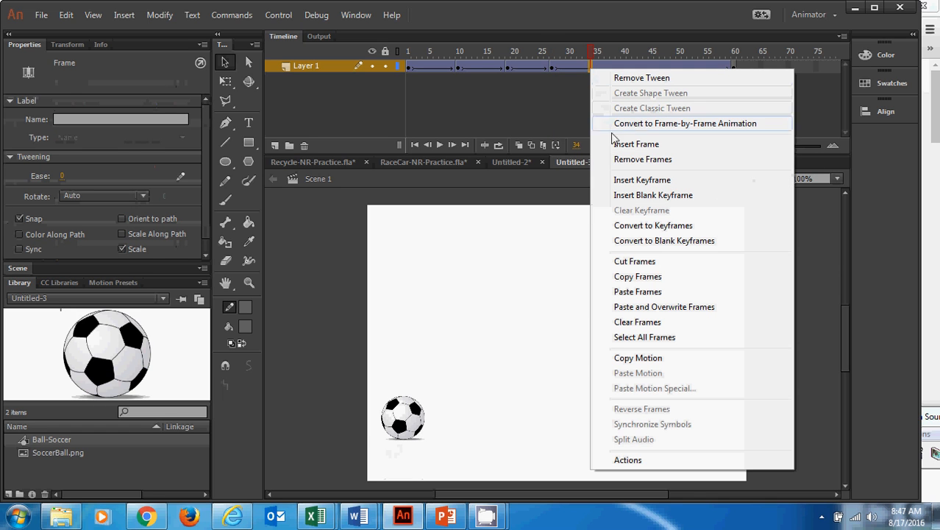
left_click(622, 180)
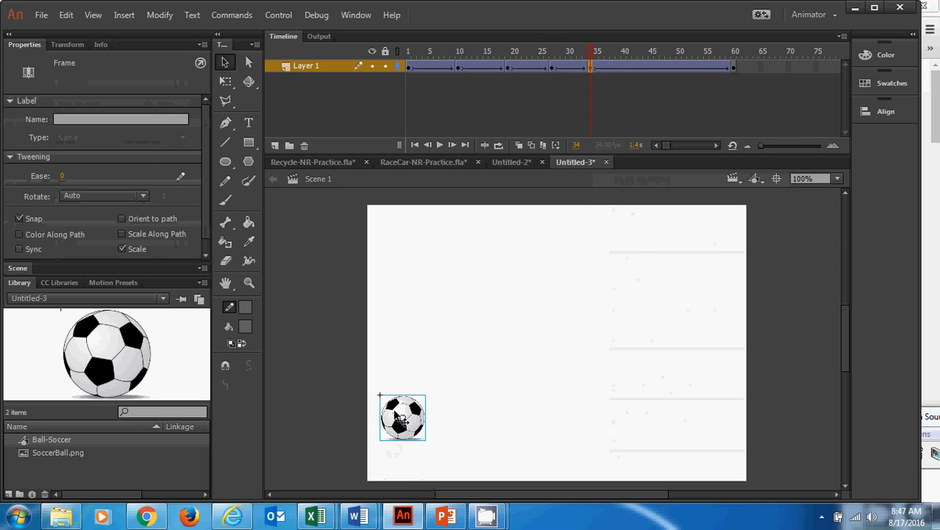
left_click_drag(393, 416, 395, 379)
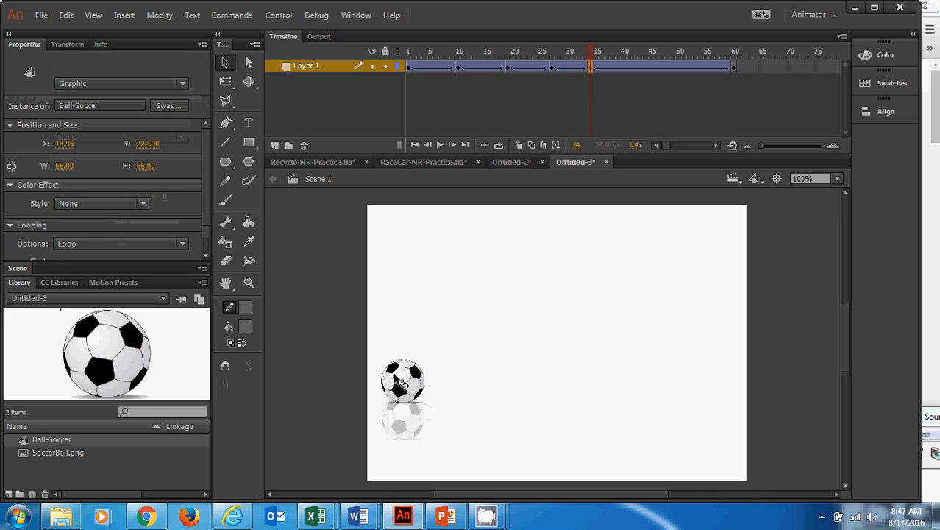
left_click(585, 54)
mouse_move(577, 54)
left_mouse_down()
mouse_move(406, 54)
mouse_move(589, 63)
left_mouse_up()
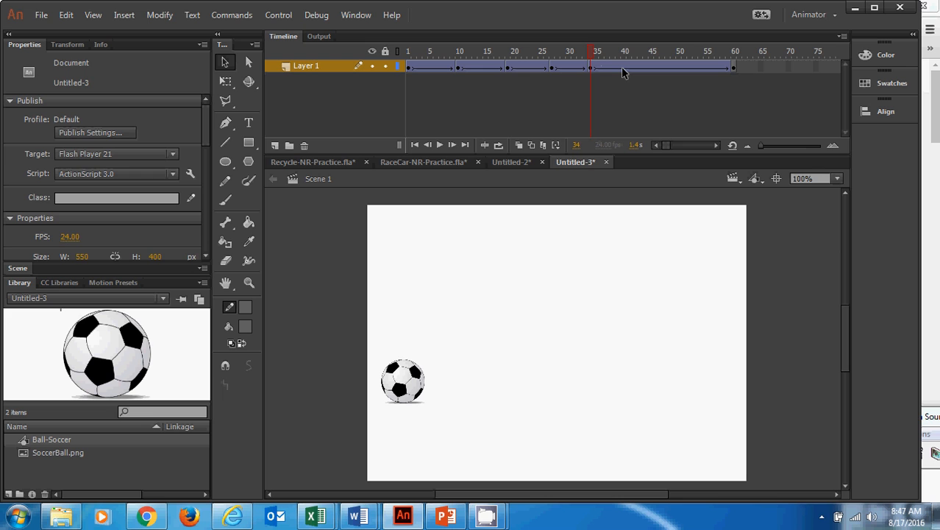
- Insert a keyframe at frame 40 and drop its ball to the stage floor at about X 20, Y 334
right_click(622, 68)
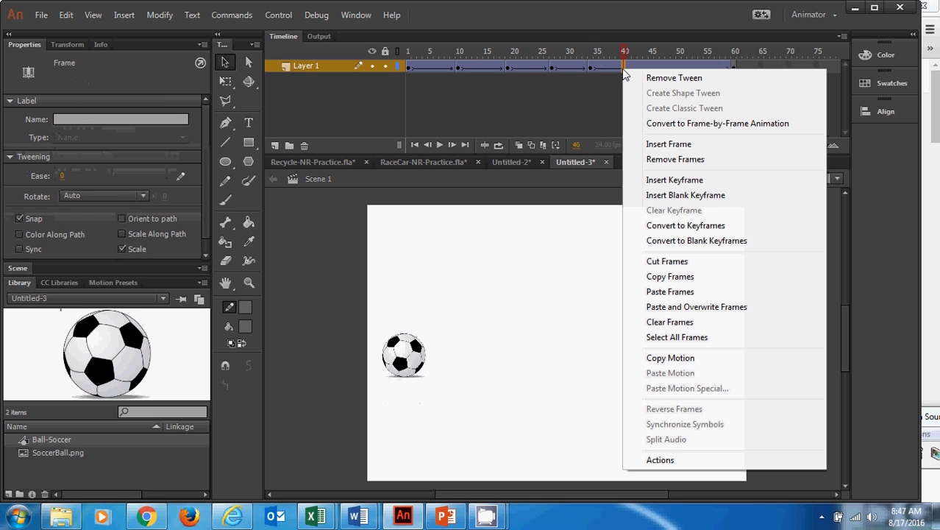
left_click(648, 181)
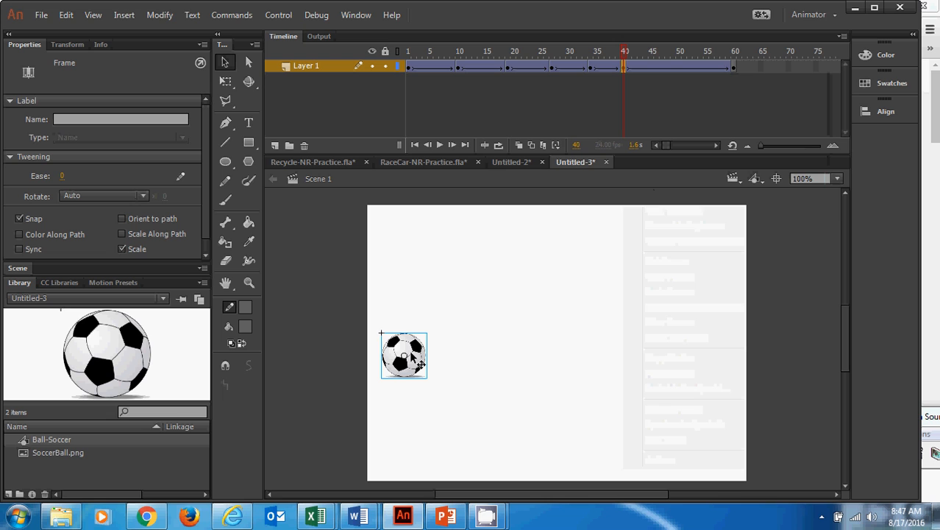
left_click_drag(411, 354, 409, 470)
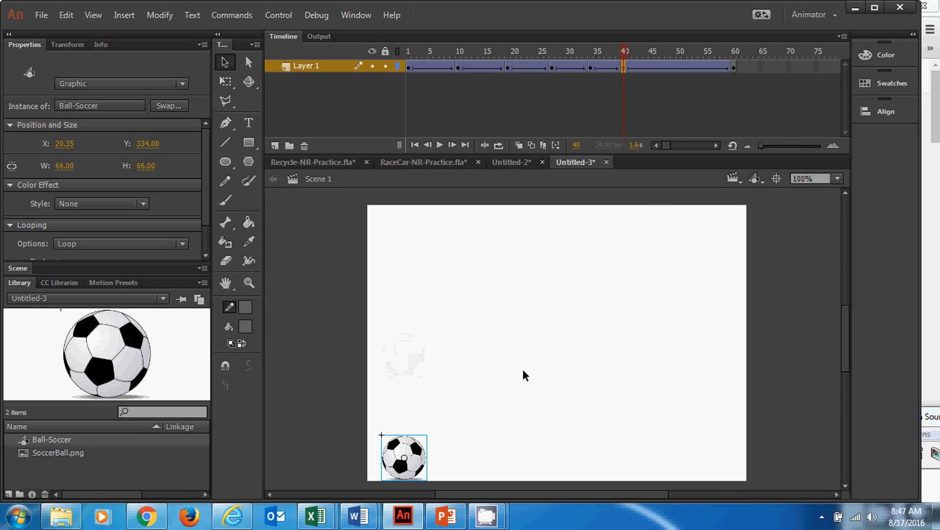
- Insert a keyframe at frame 45 and place its ball just above the floor at about X 18, Y 314
left_click(651, 67)
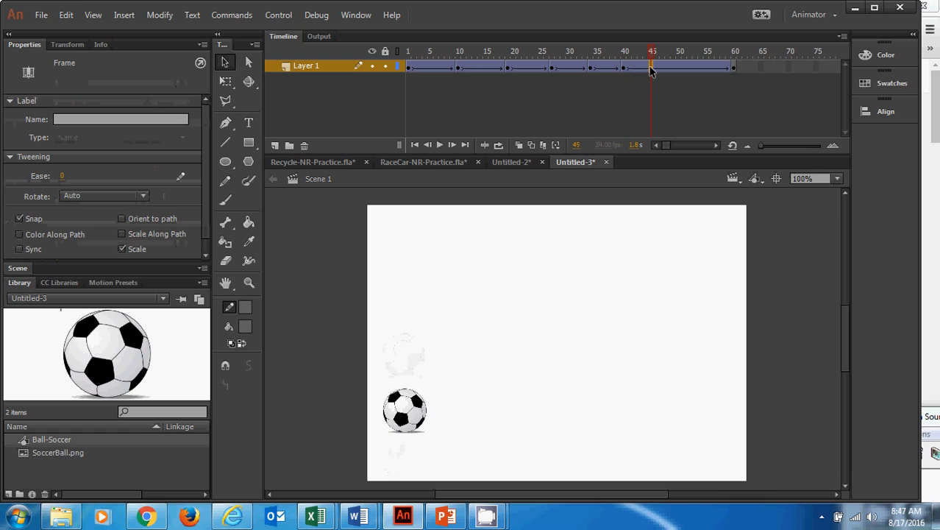
right_click(650, 68)
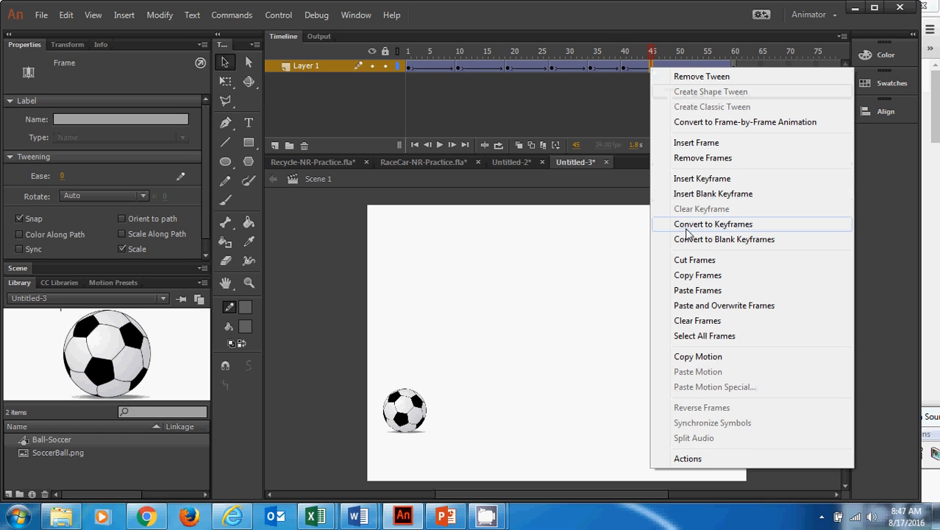
left_click(681, 179)
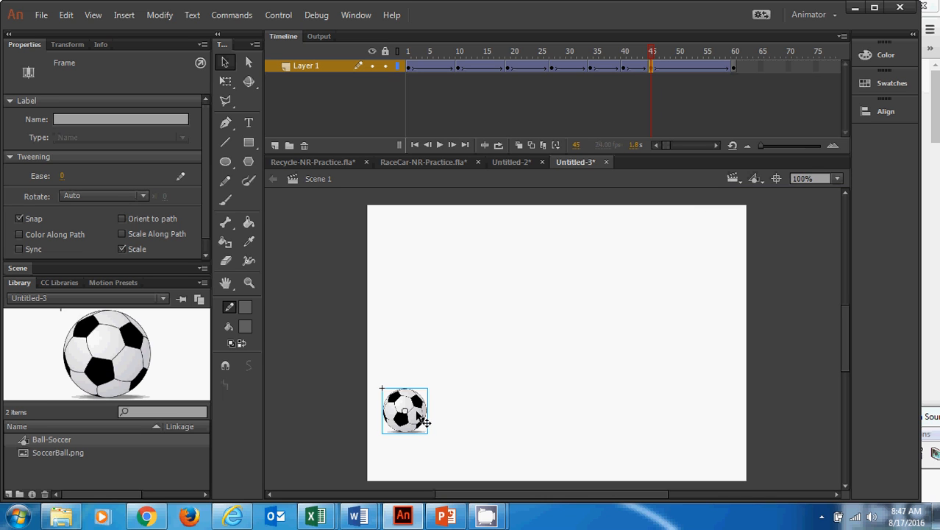
mouse_move(652, 51)
left_mouse_down()
mouse_move(594, 53)
mouse_move(652, 57)
left_mouse_up()
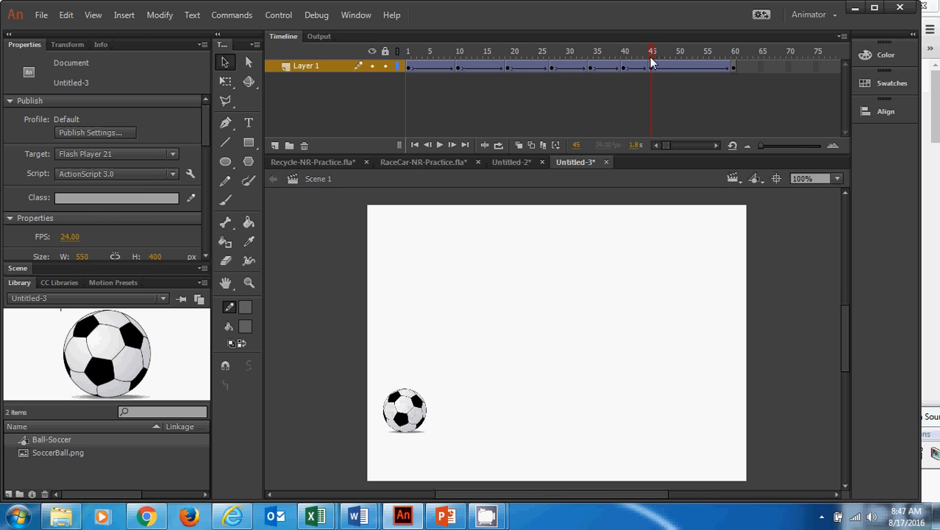
left_click(652, 68)
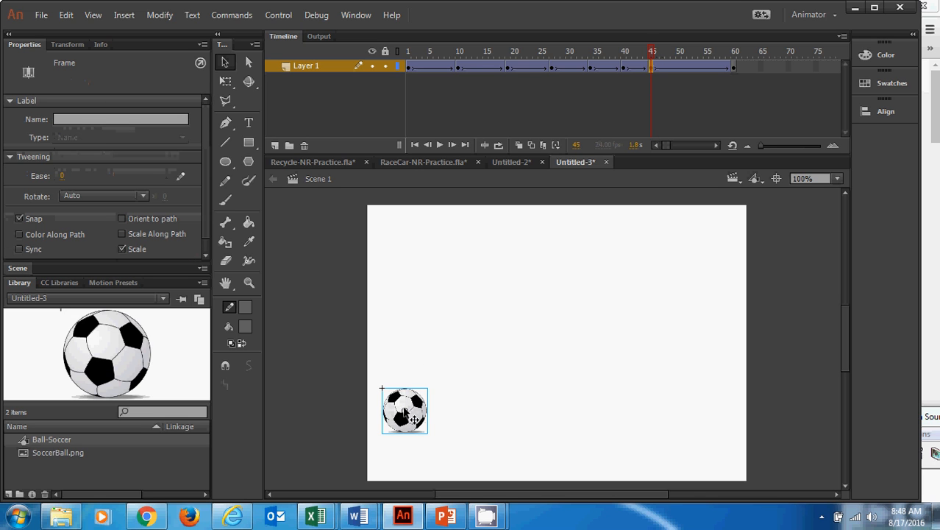
left_click_drag(406, 412, 404, 446)
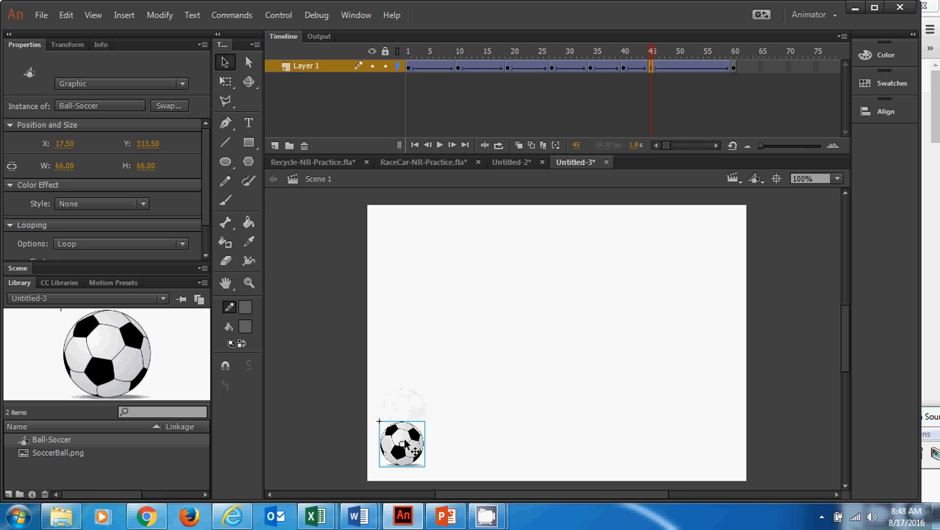
- Insert a keyframe at frame 48, set its ball on the stage floor at about X 17, Y 334, and scrub the following frames
left_click(679, 68)
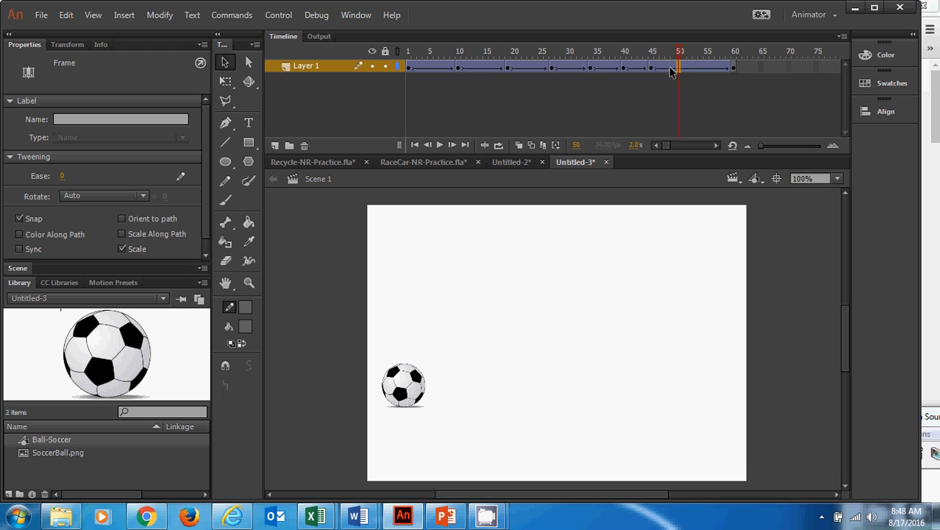
right_click(669, 69)
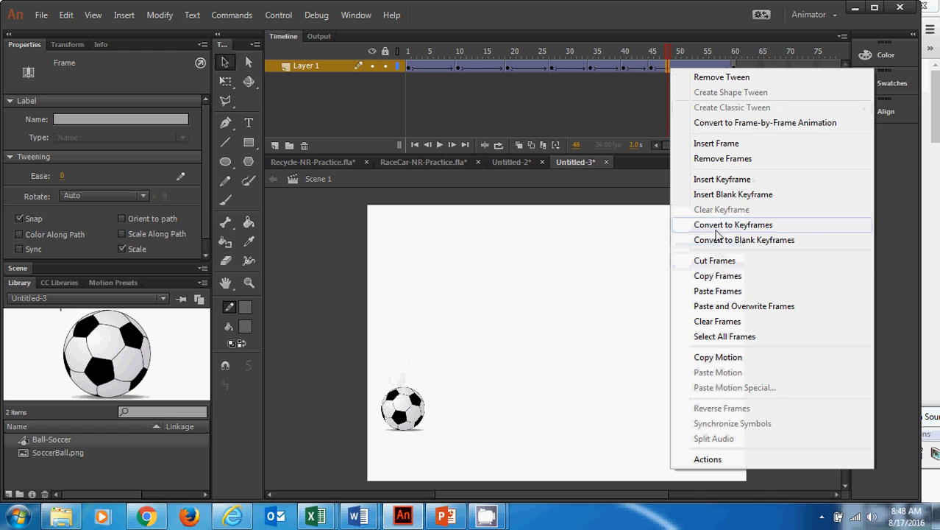
left_click(717, 179)
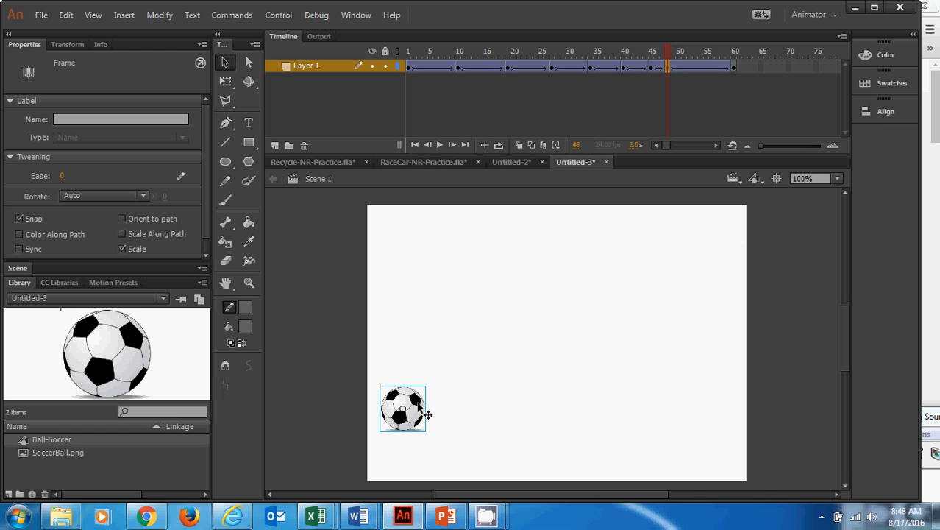
left_click_drag(421, 409, 419, 458)
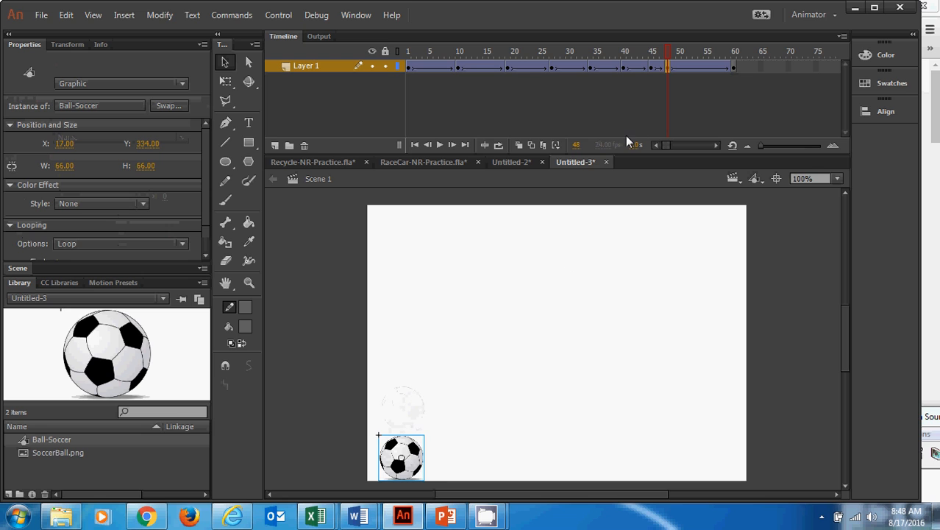
left_click(692, 56)
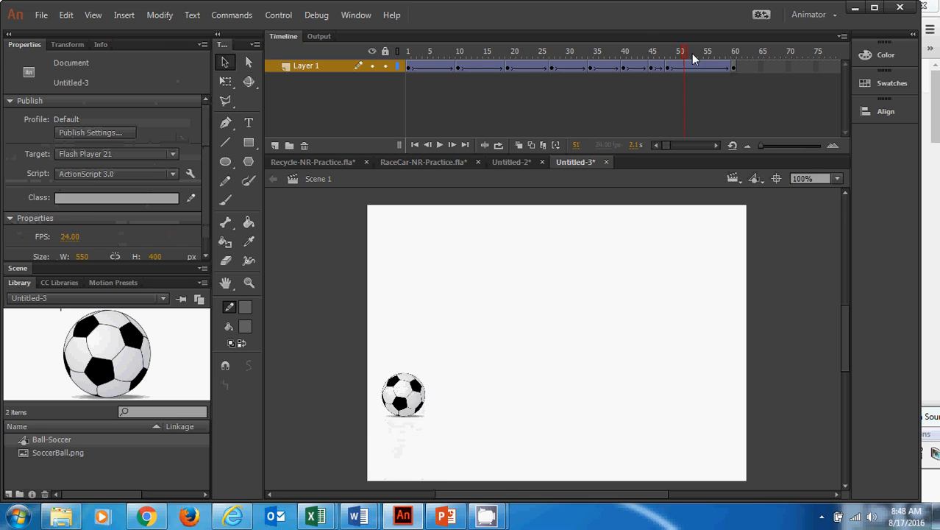
left_click_drag(693, 58, 669, 61)
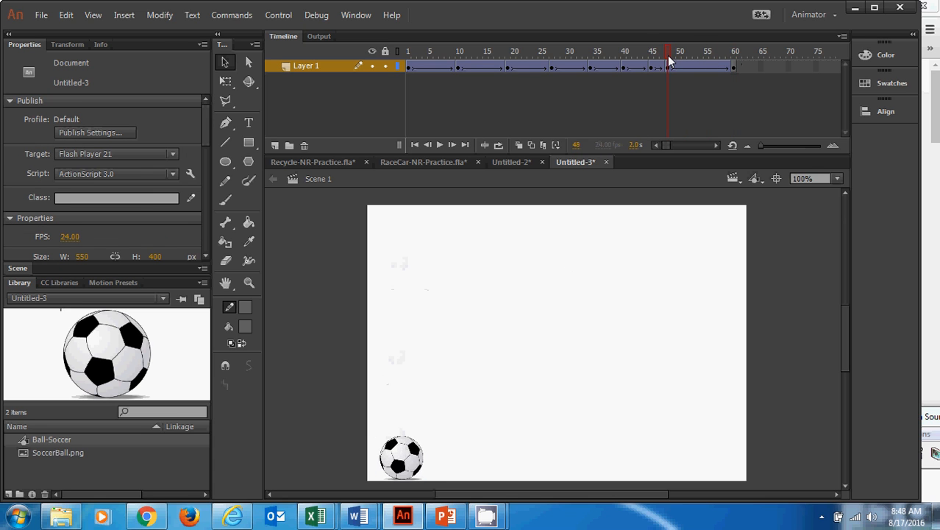
- Move the ball in the frame 60 keyframe down to the stage floor near the middle of its width
left_click(734, 65)
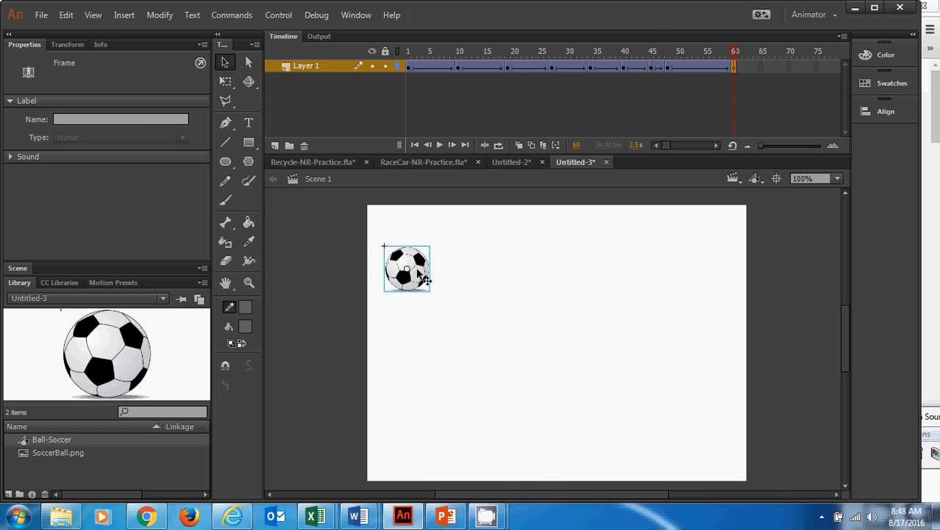
left_click_drag(422, 275, 586, 468)
mouse_move(736, 59)
left_mouse_down()
mouse_move(667, 57)
mouse_move(736, 61)
left_mouse_up()
- Play the animation on the timeline, test the movie in a preview window and close the preview
key("Return")
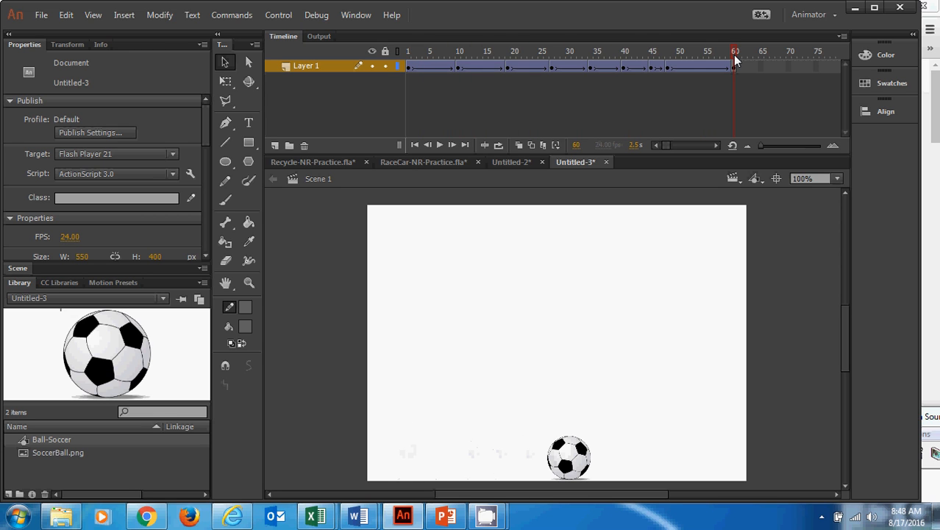
key("Return")
left_click(280, 16)
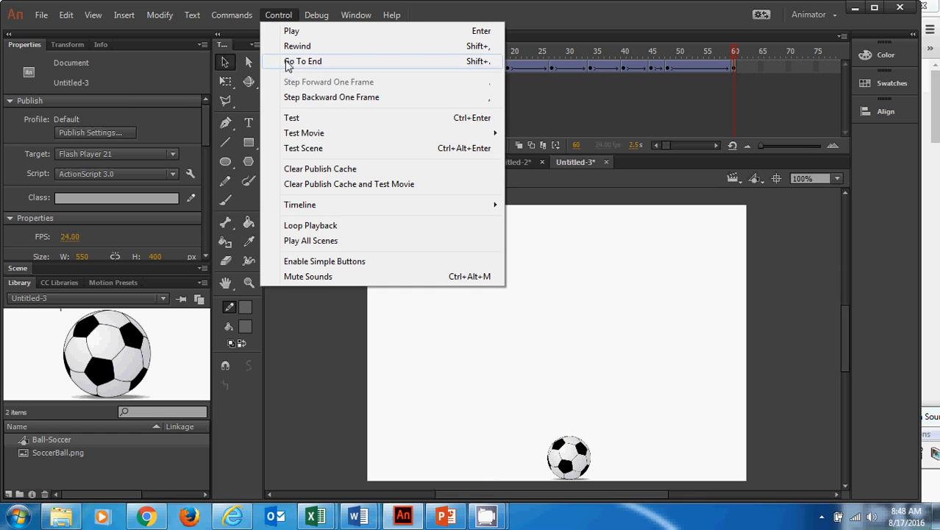
left_click(294, 120)
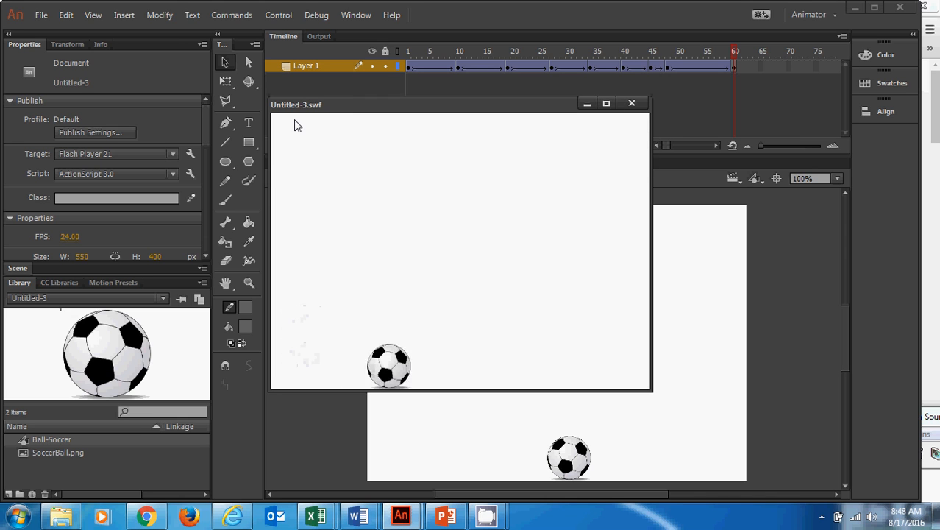
left_click(631, 104)
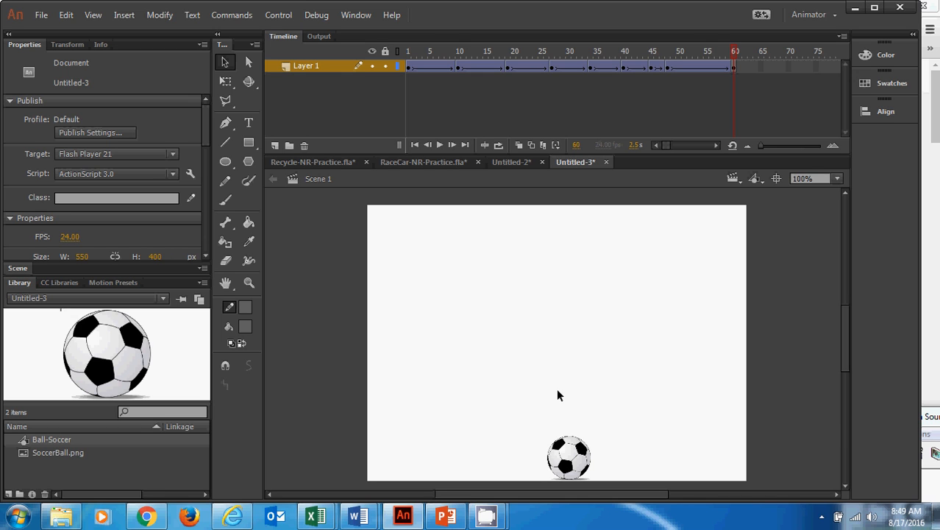
- Rename Layer 1 as Ball-Classic
double_click(299, 64)
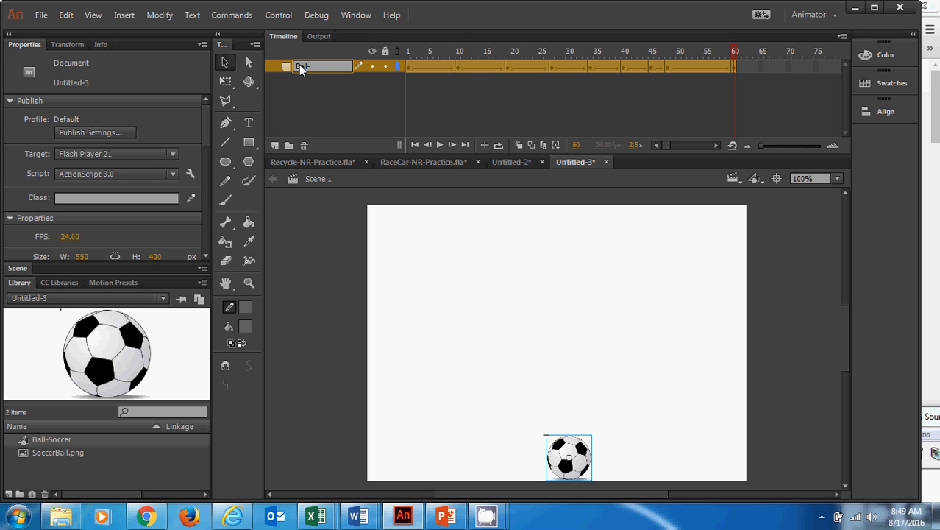
key("Return")
left_click(935, 428)
left_click(873, 453)
left_click(314, 65)
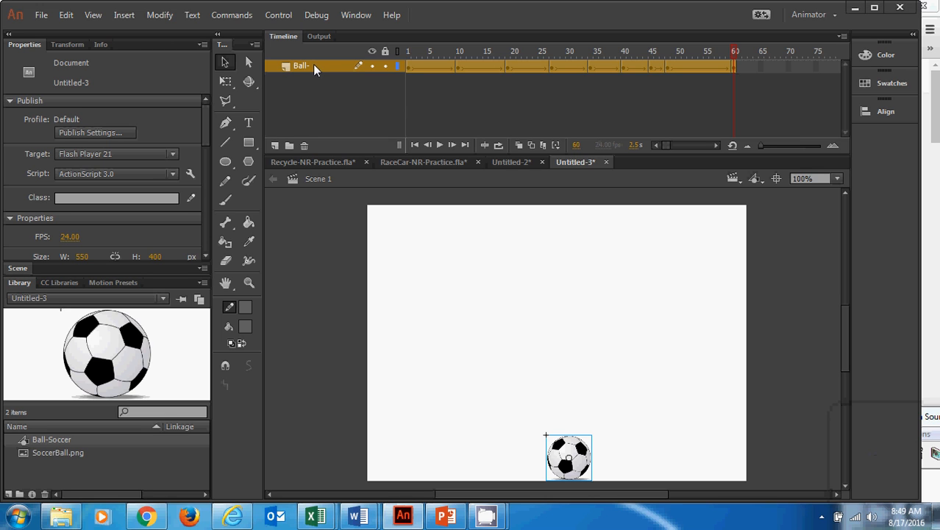
double_click(313, 66)
left_click(311, 66)
type("Classic")
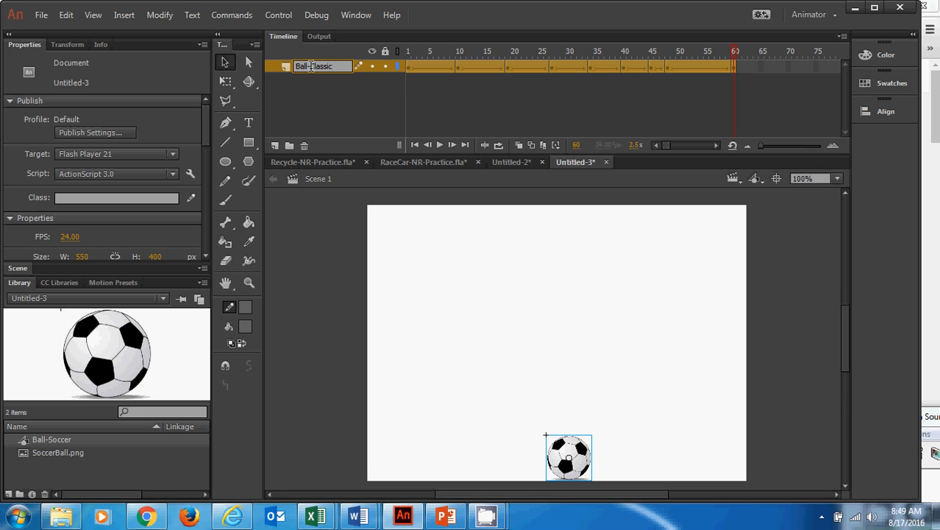
key("Return")
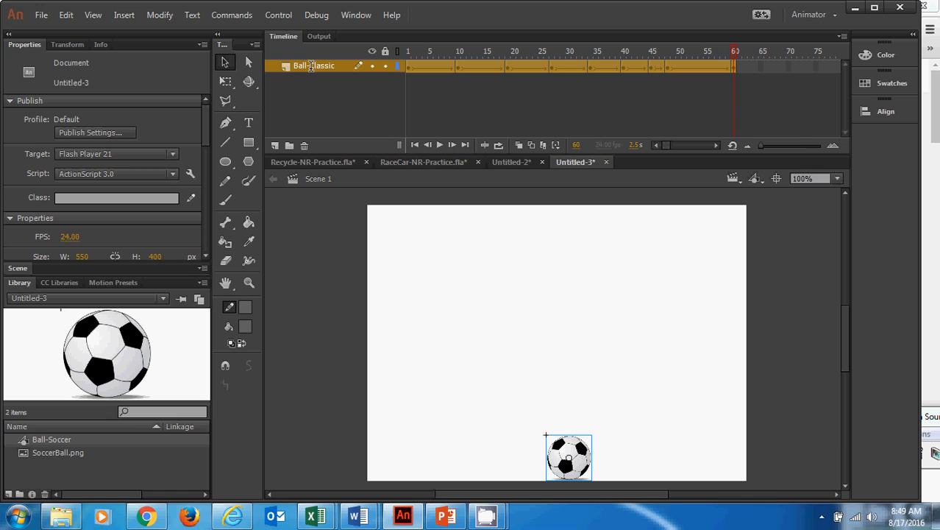
left_click(423, 69)
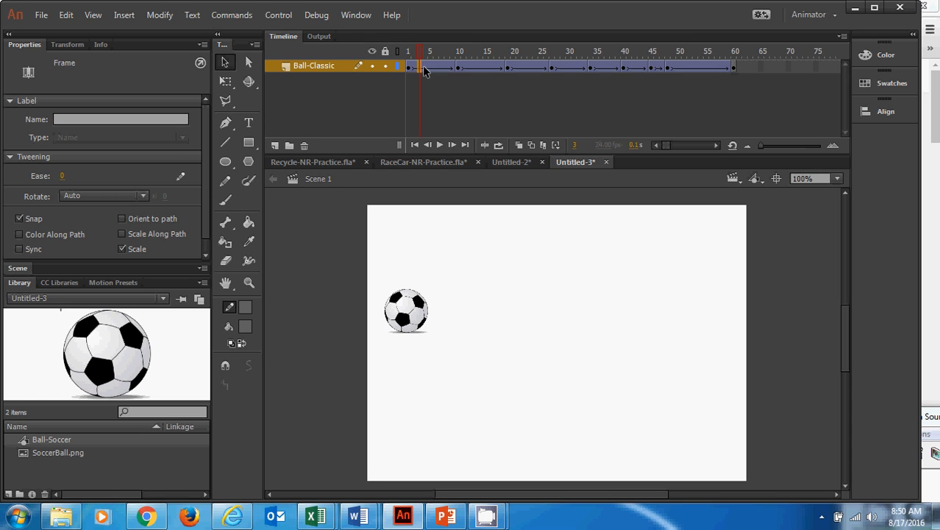
left_click(933, 414)
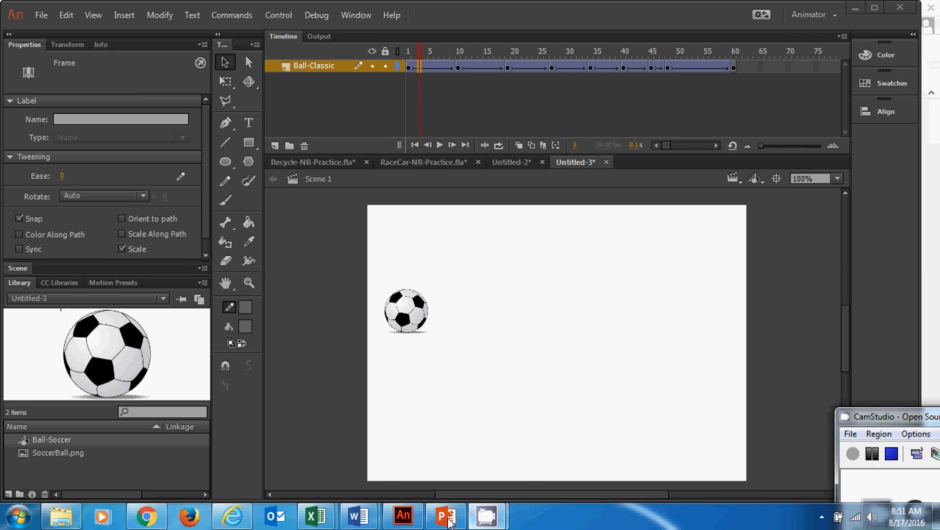
mouse_move(359, 518)
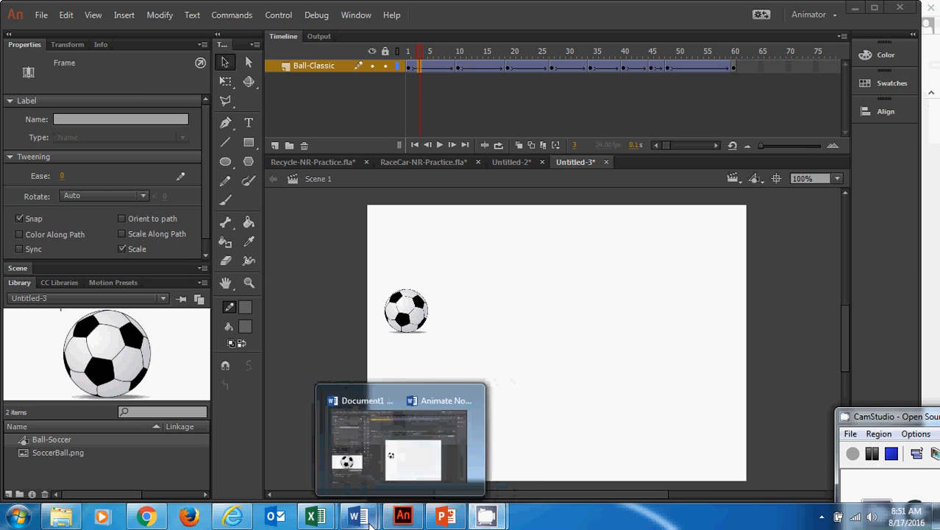
- Switch to the Animate Notes document in Word, review the ease out and ease in definitions and their values, and return to the animation
left_click(375, 480)
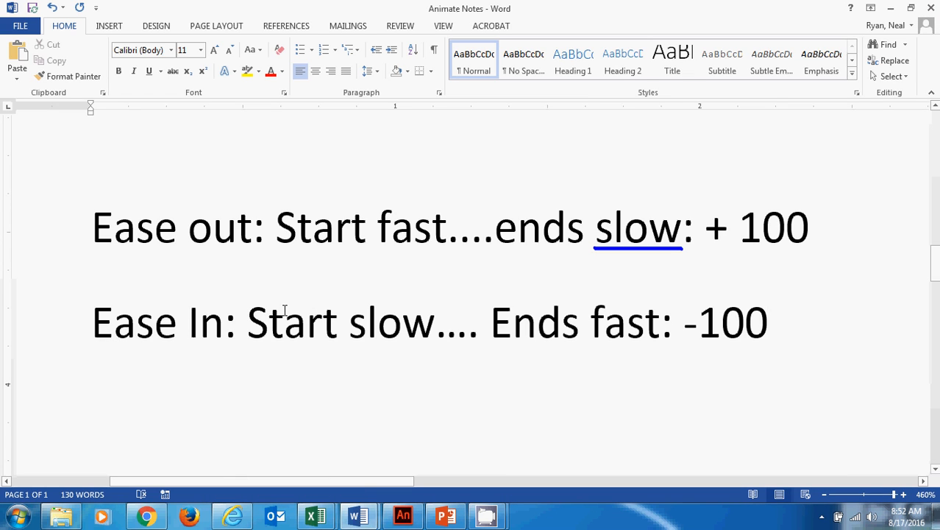
left_click_drag(92, 228, 272, 229)
left_click(280, 228)
left_click_drag(281, 228, 660, 225)
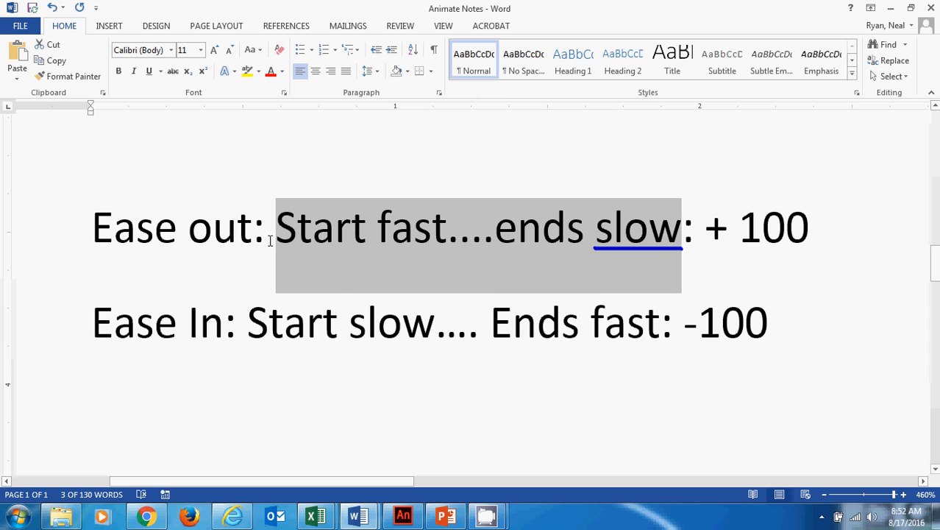
left_click(713, 228)
left_click_drag(715, 229, 804, 232)
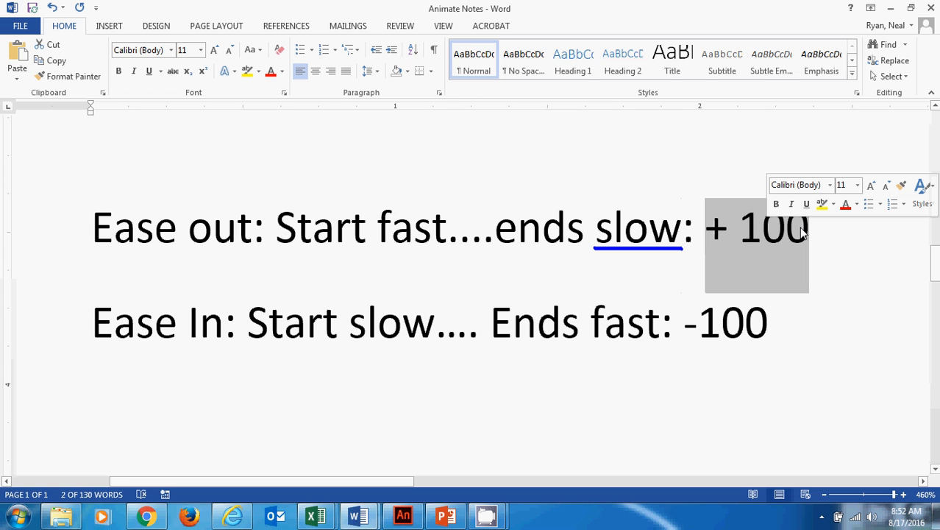
left_click(200, 324)
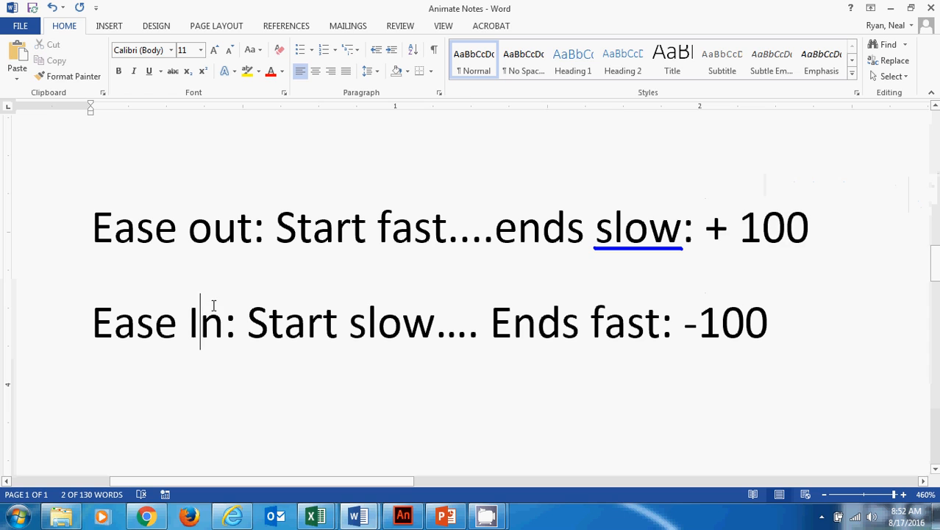
left_click_drag(97, 322, 758, 336)
left_click(248, 324)
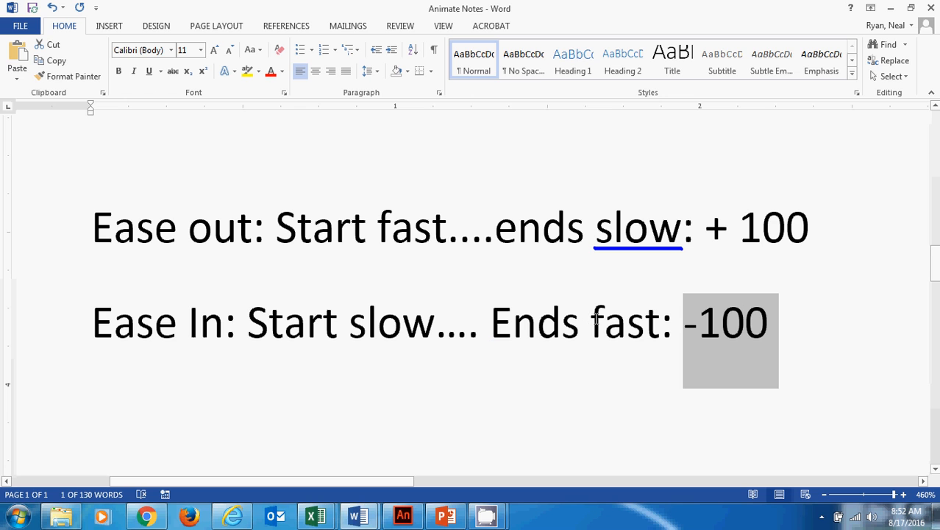
left_click(890, 9)
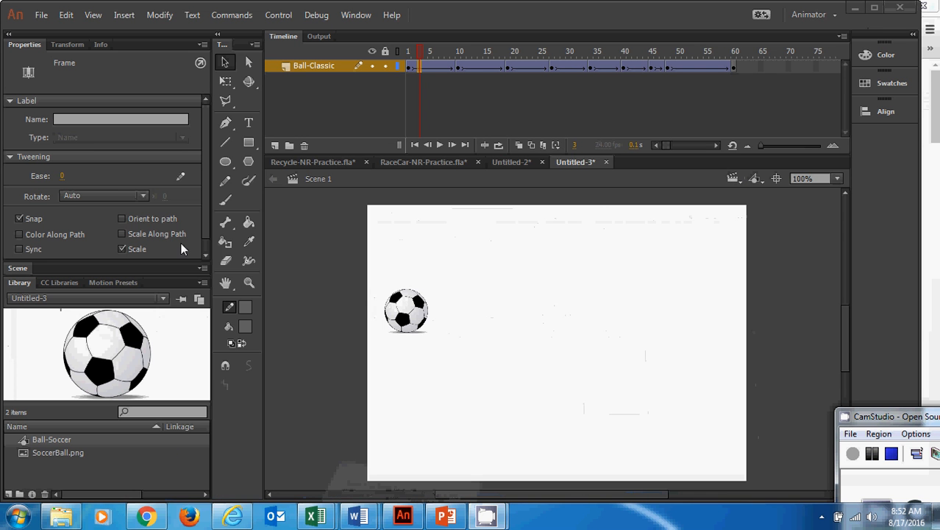
- Set the ease of the first classic tween, between the keyframes at frames 1 and 10, to -100
left_click(423, 69)
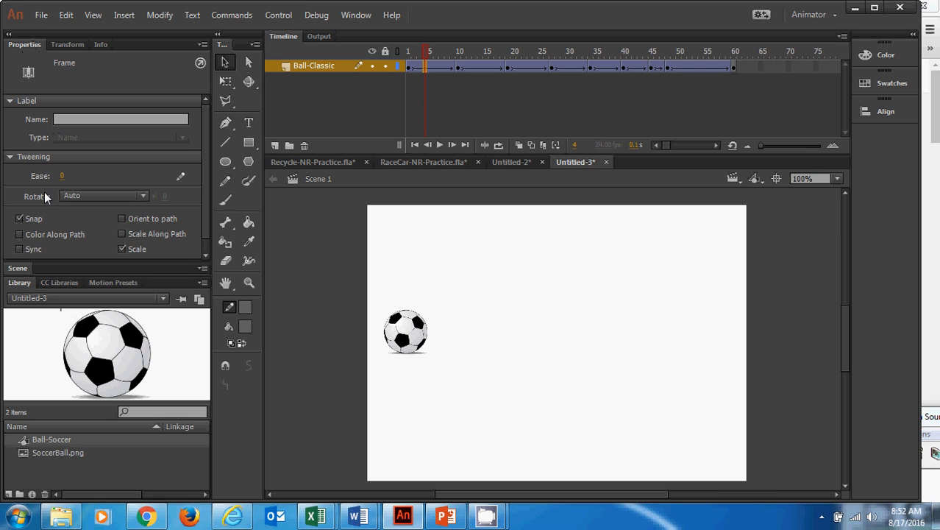
left_click(9, 162)
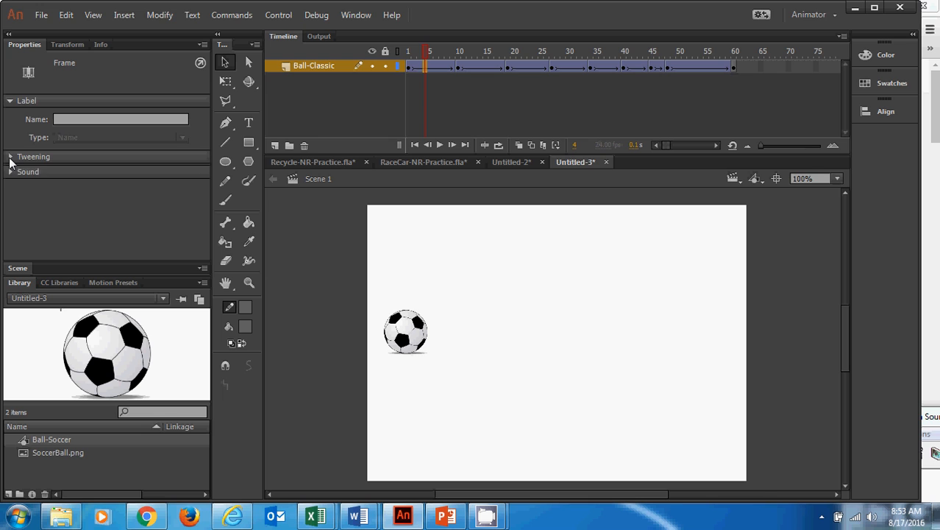
left_click(11, 161)
left_click(11, 158)
left_click(12, 158)
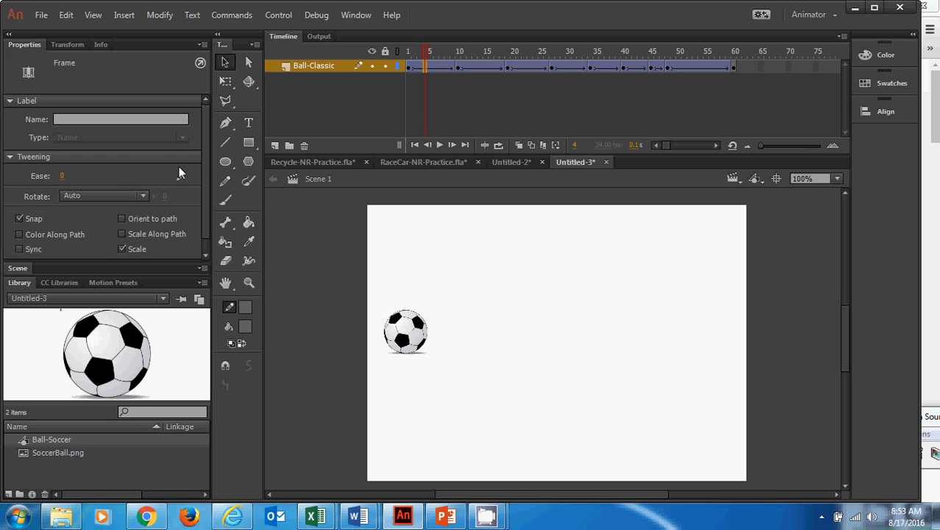
left_click(933, 434)
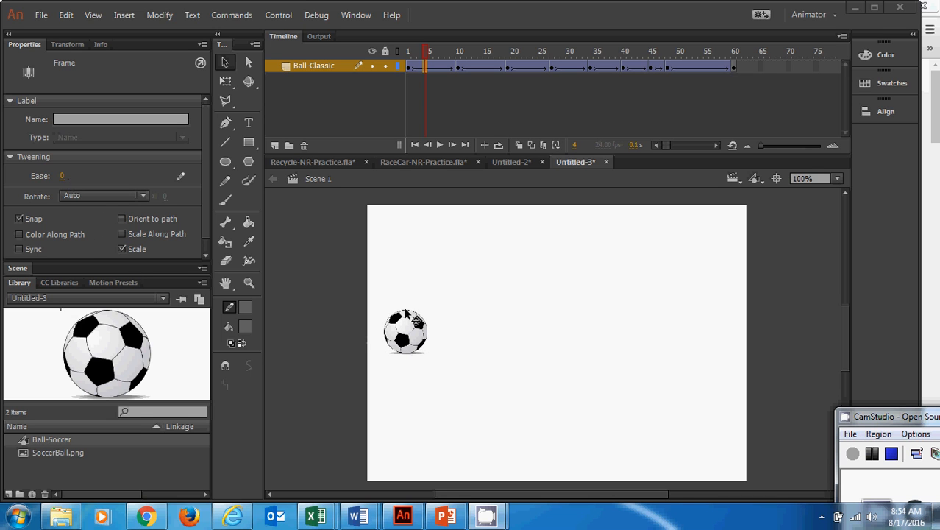
left_click(62, 176)
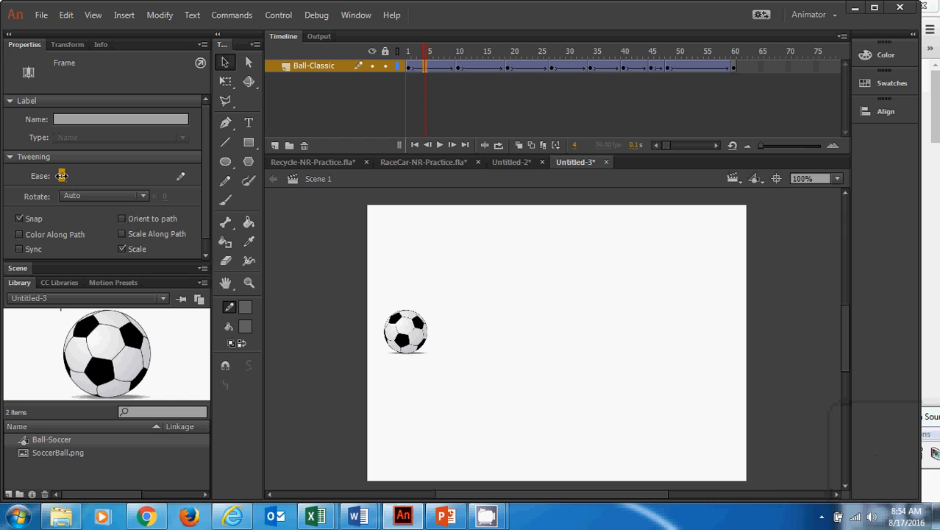
left_click_drag(62, 177, 27, 181)
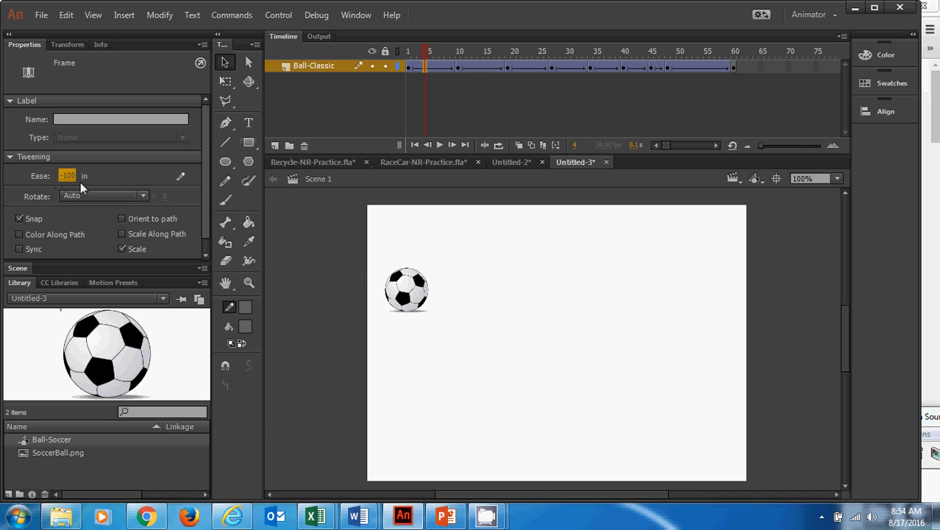
- Set the ease of the tween starting at frame 10 to 100 and of the tween starting at frame 19 to -94
left_click(481, 68)
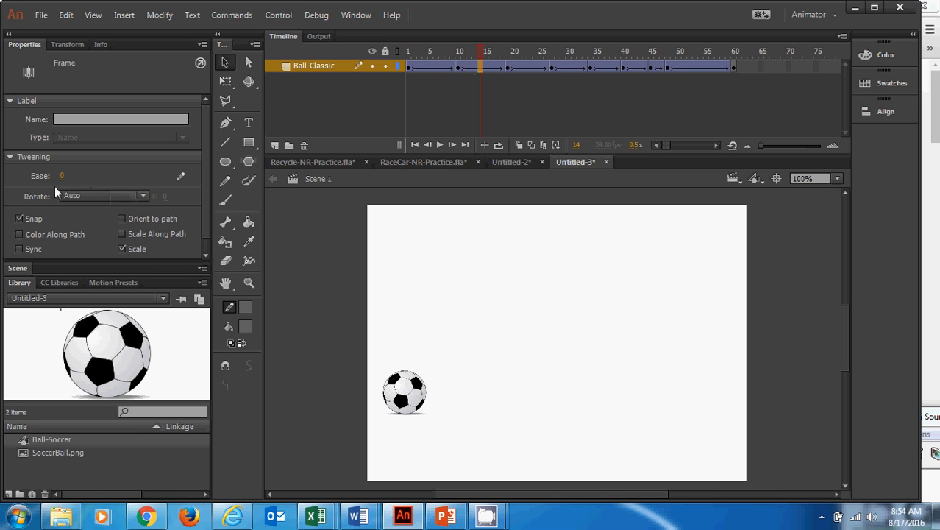
left_click_drag(63, 177, 158, 183)
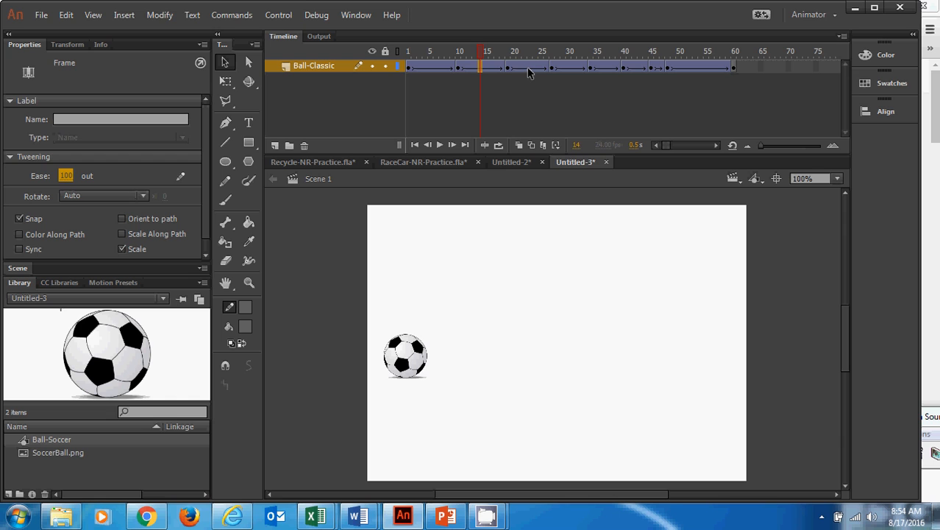
left_click(530, 68)
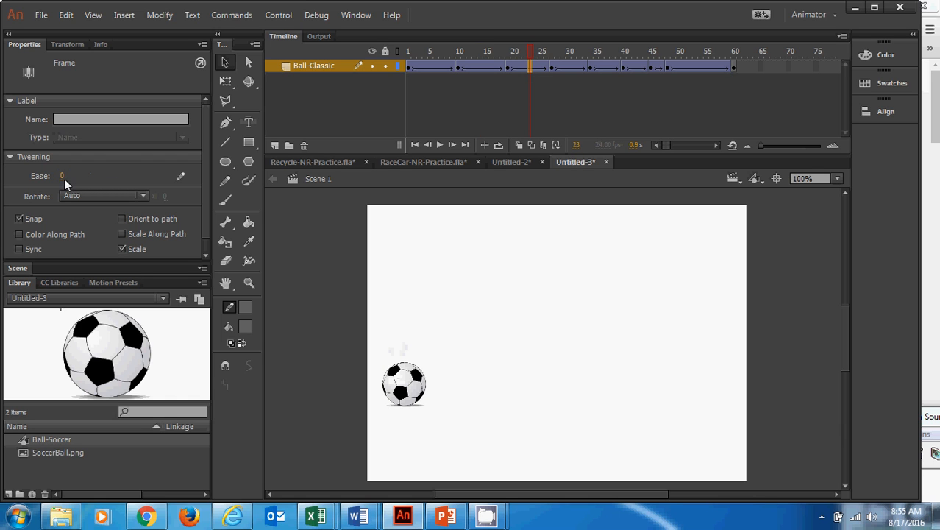
left_click_drag(63, 176, 2, 184)
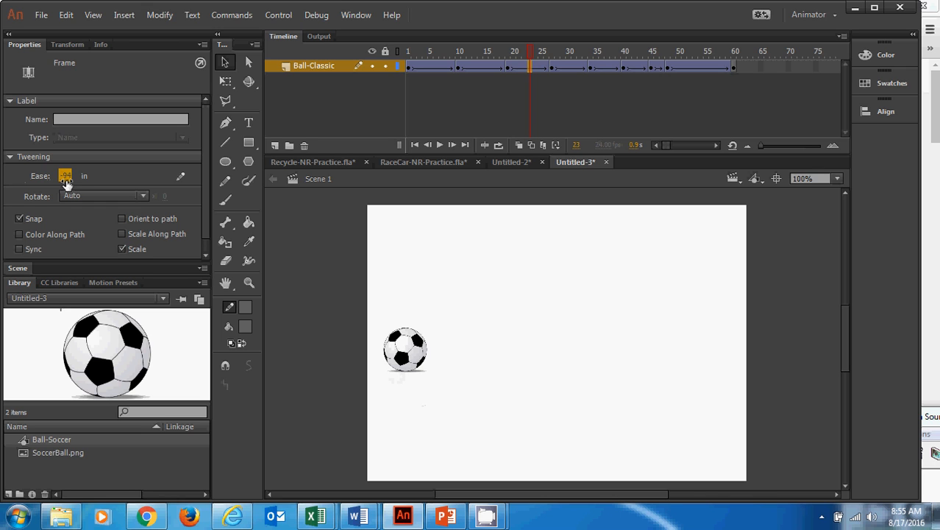
- Give the tween starting at frame 27 an ease out and set the ease of the tween starting at frame 34 to -94
left_click(569, 68)
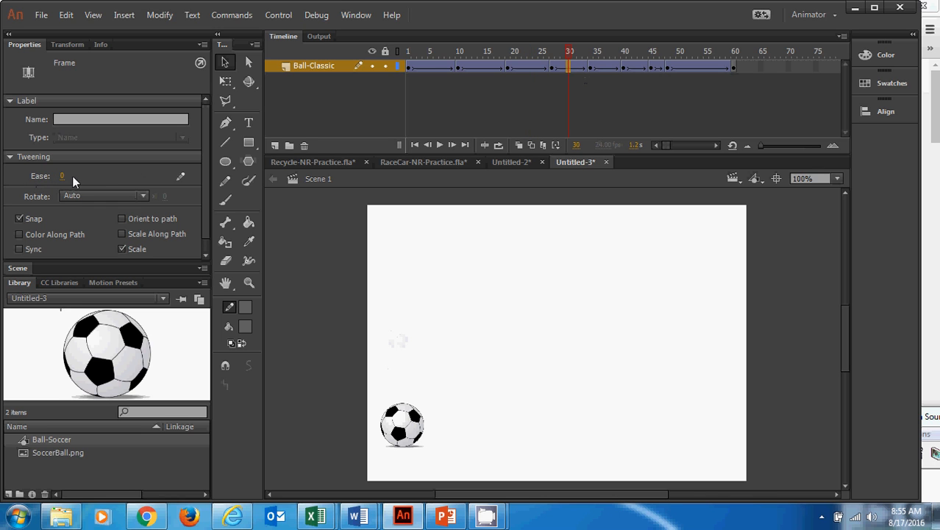
left_click_drag(63, 176, 149, 180)
left_click(607, 69)
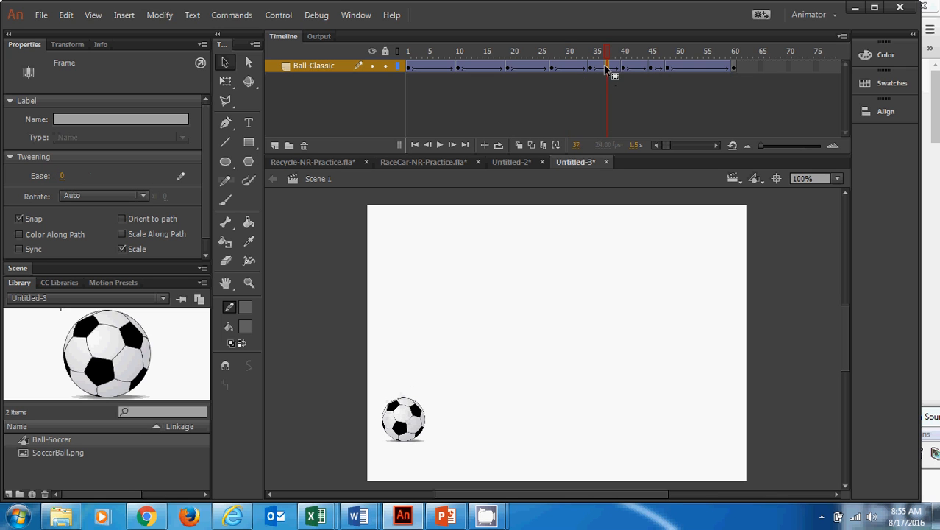
left_click_drag(63, 176, 1, 177)
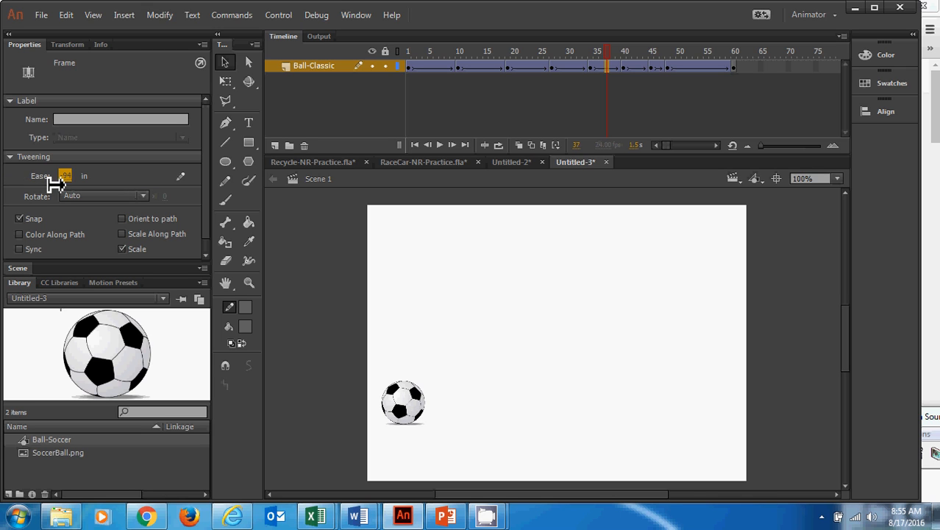
- Set the ease of the tween starting at frame 40 to 100 and of the tween starting at frame 45 to -100
left_click(634, 68)
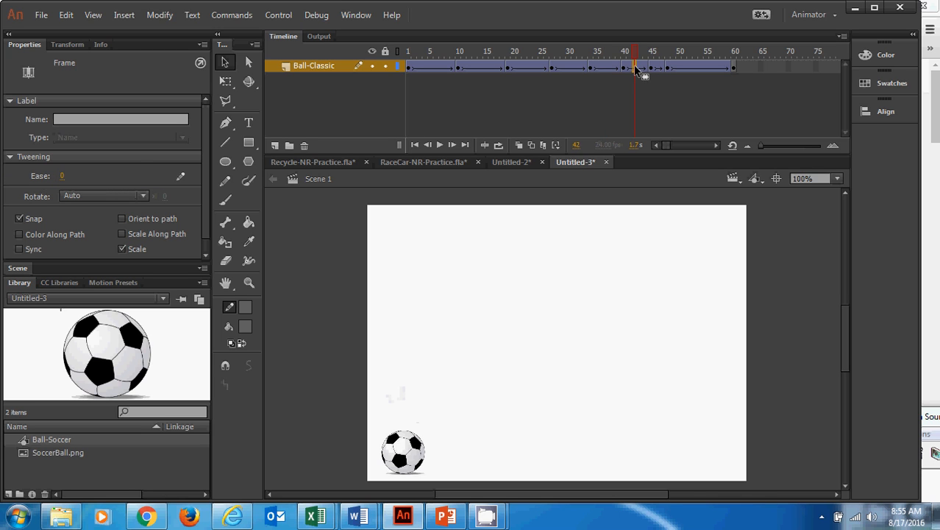
left_click_drag(63, 176, 196, 181)
left_click(658, 68)
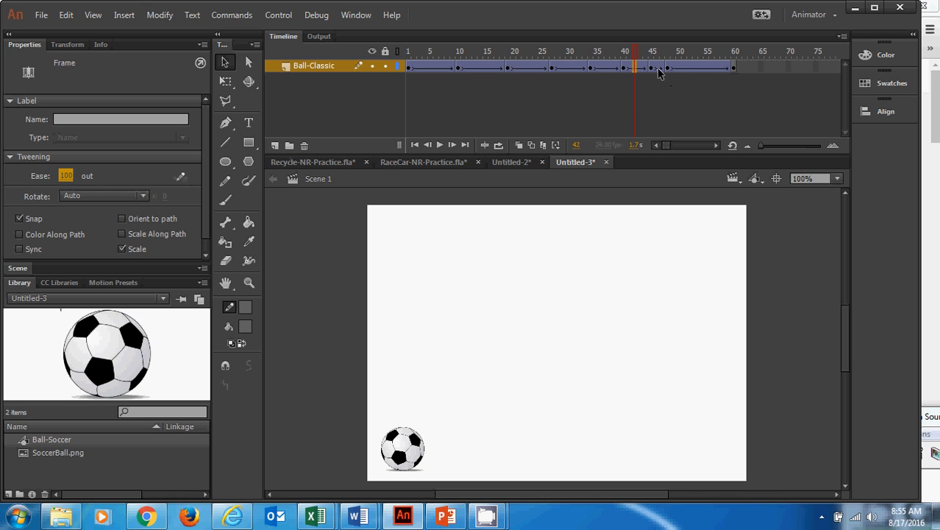
left_click_drag(64, 178, 2, 178)
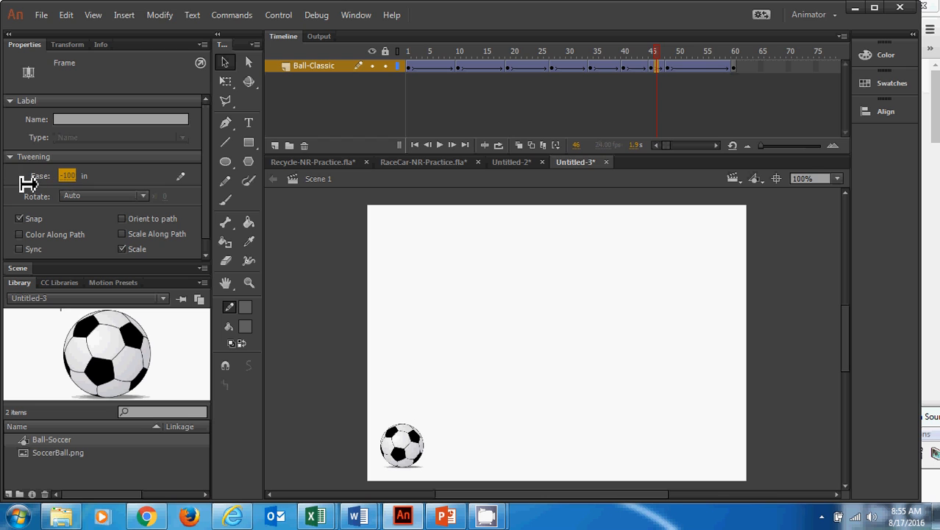
- Set the ease of the final rolling tween starting at frame 48 to 100, and test the movie in a preview window
left_click(685, 67)
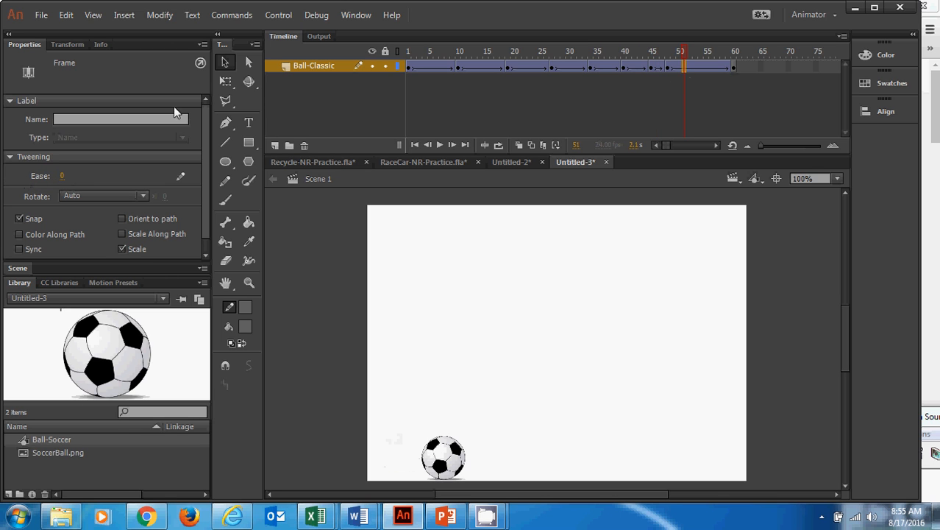
left_click_drag(58, 176, 148, 179)
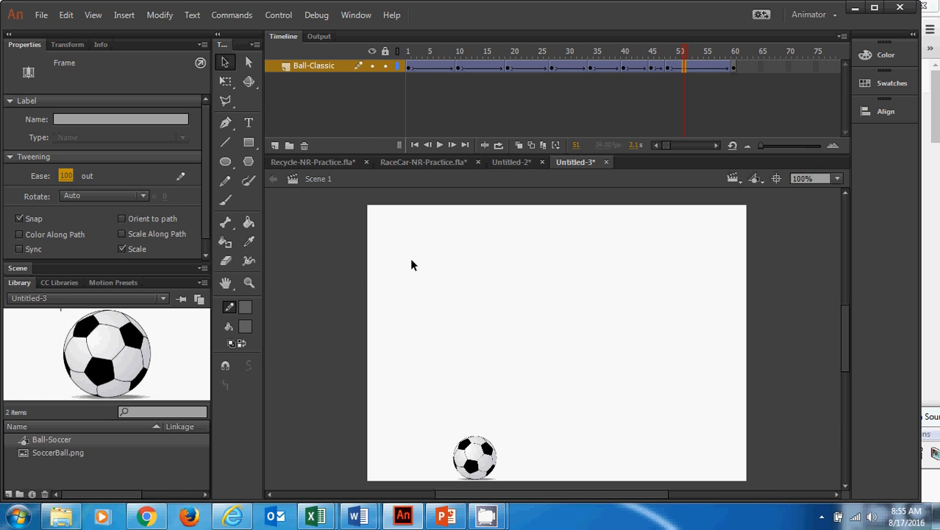
key("ctrl+Return")
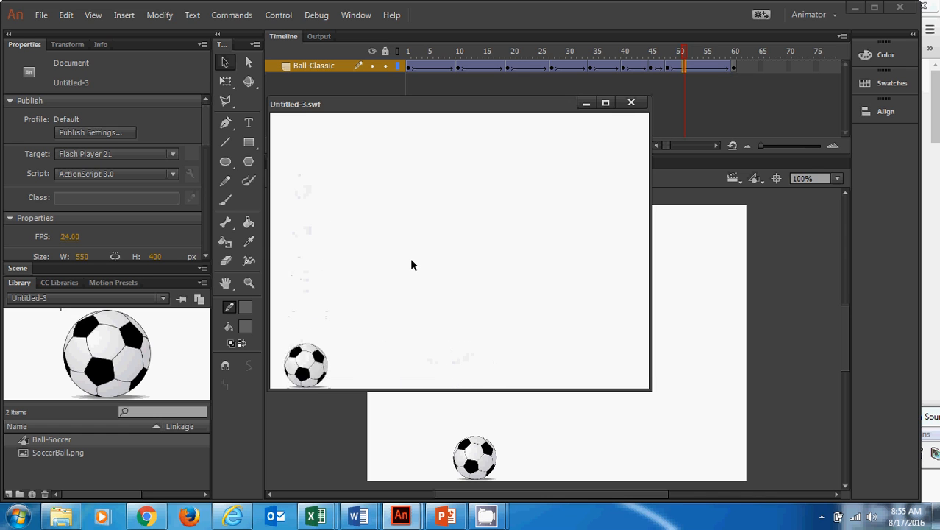
left_click(631, 102)
left_click(935, 418)
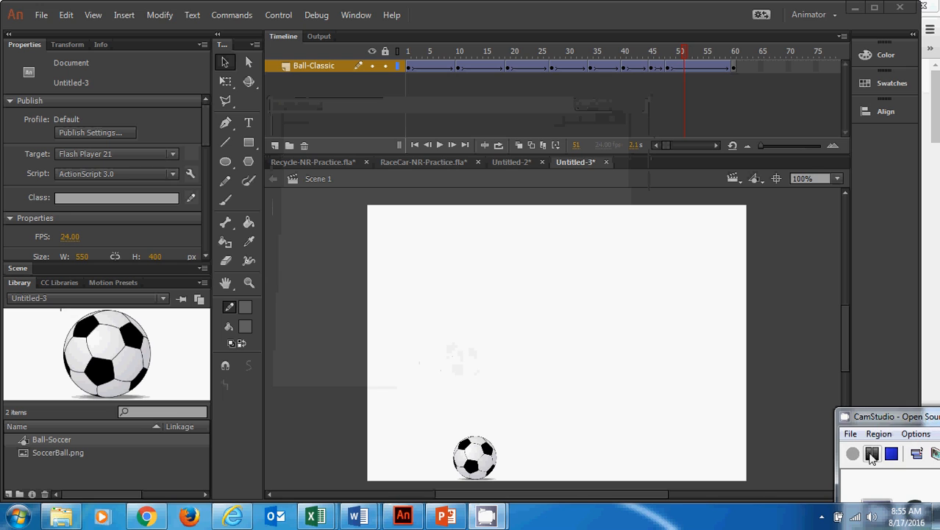
left_click(871, 453)
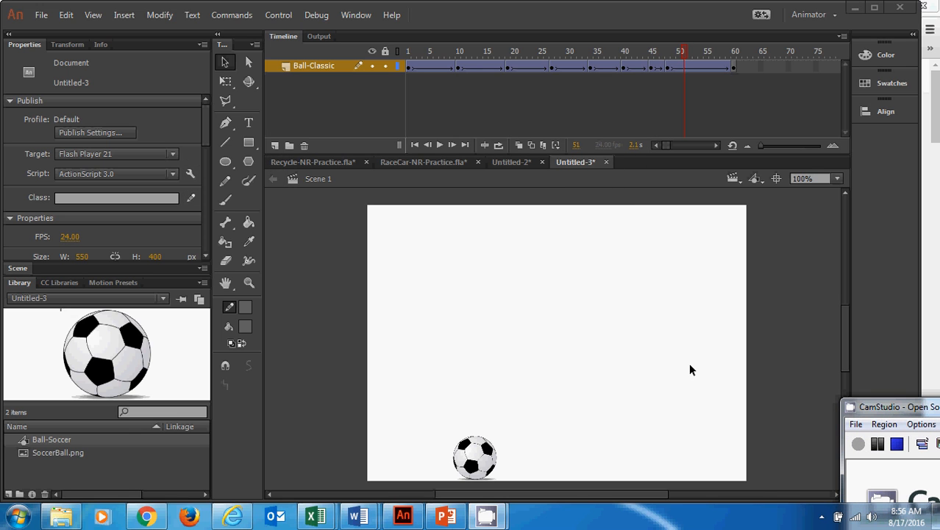